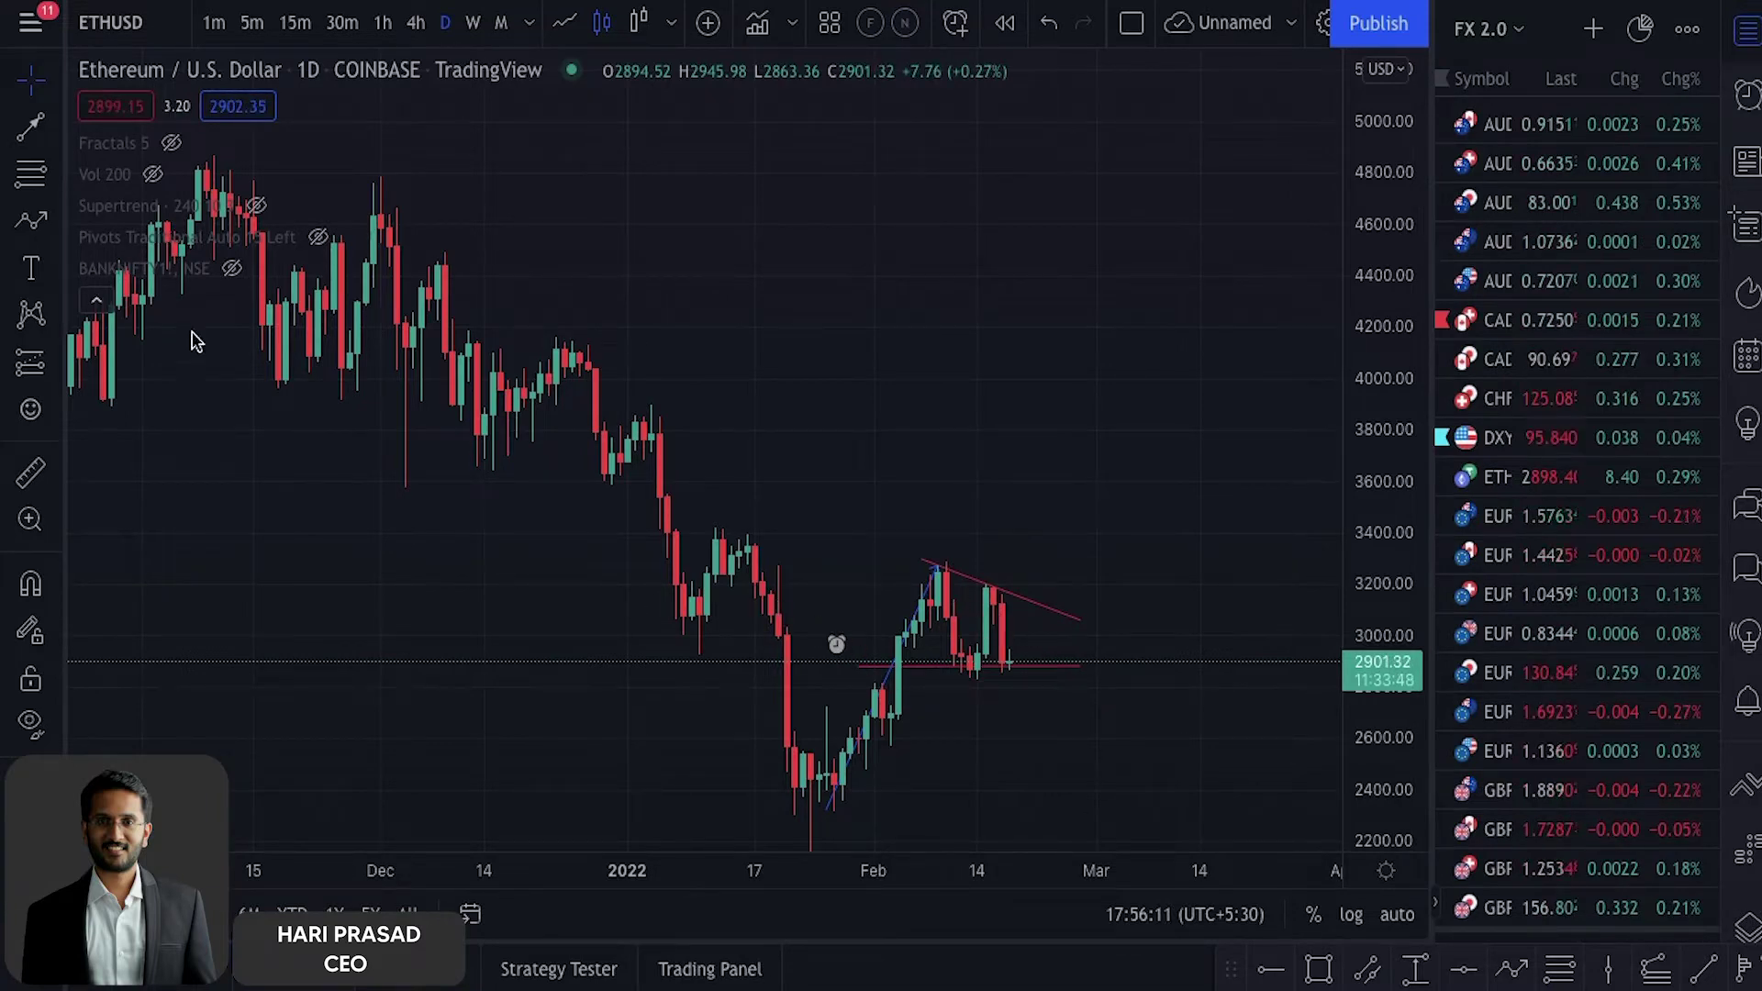
- Draw a yellow zigzag from the late-January low through both February highs, ending near 2535
click(32, 221)
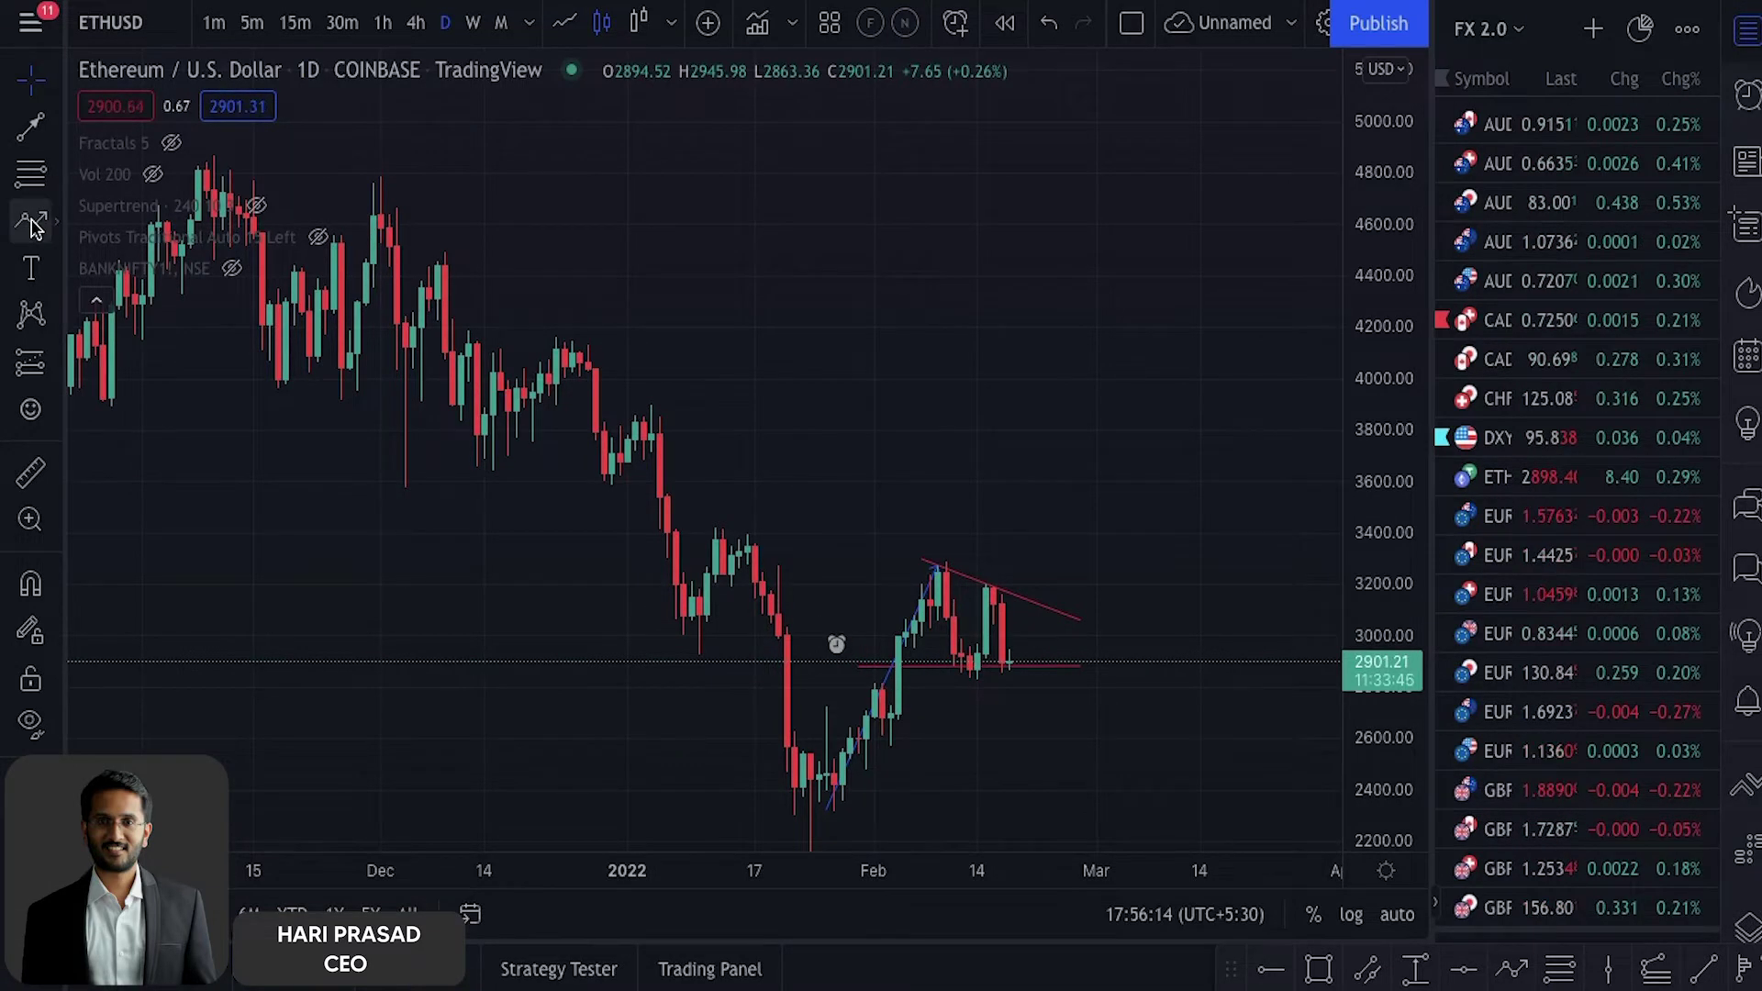
click(821, 794)
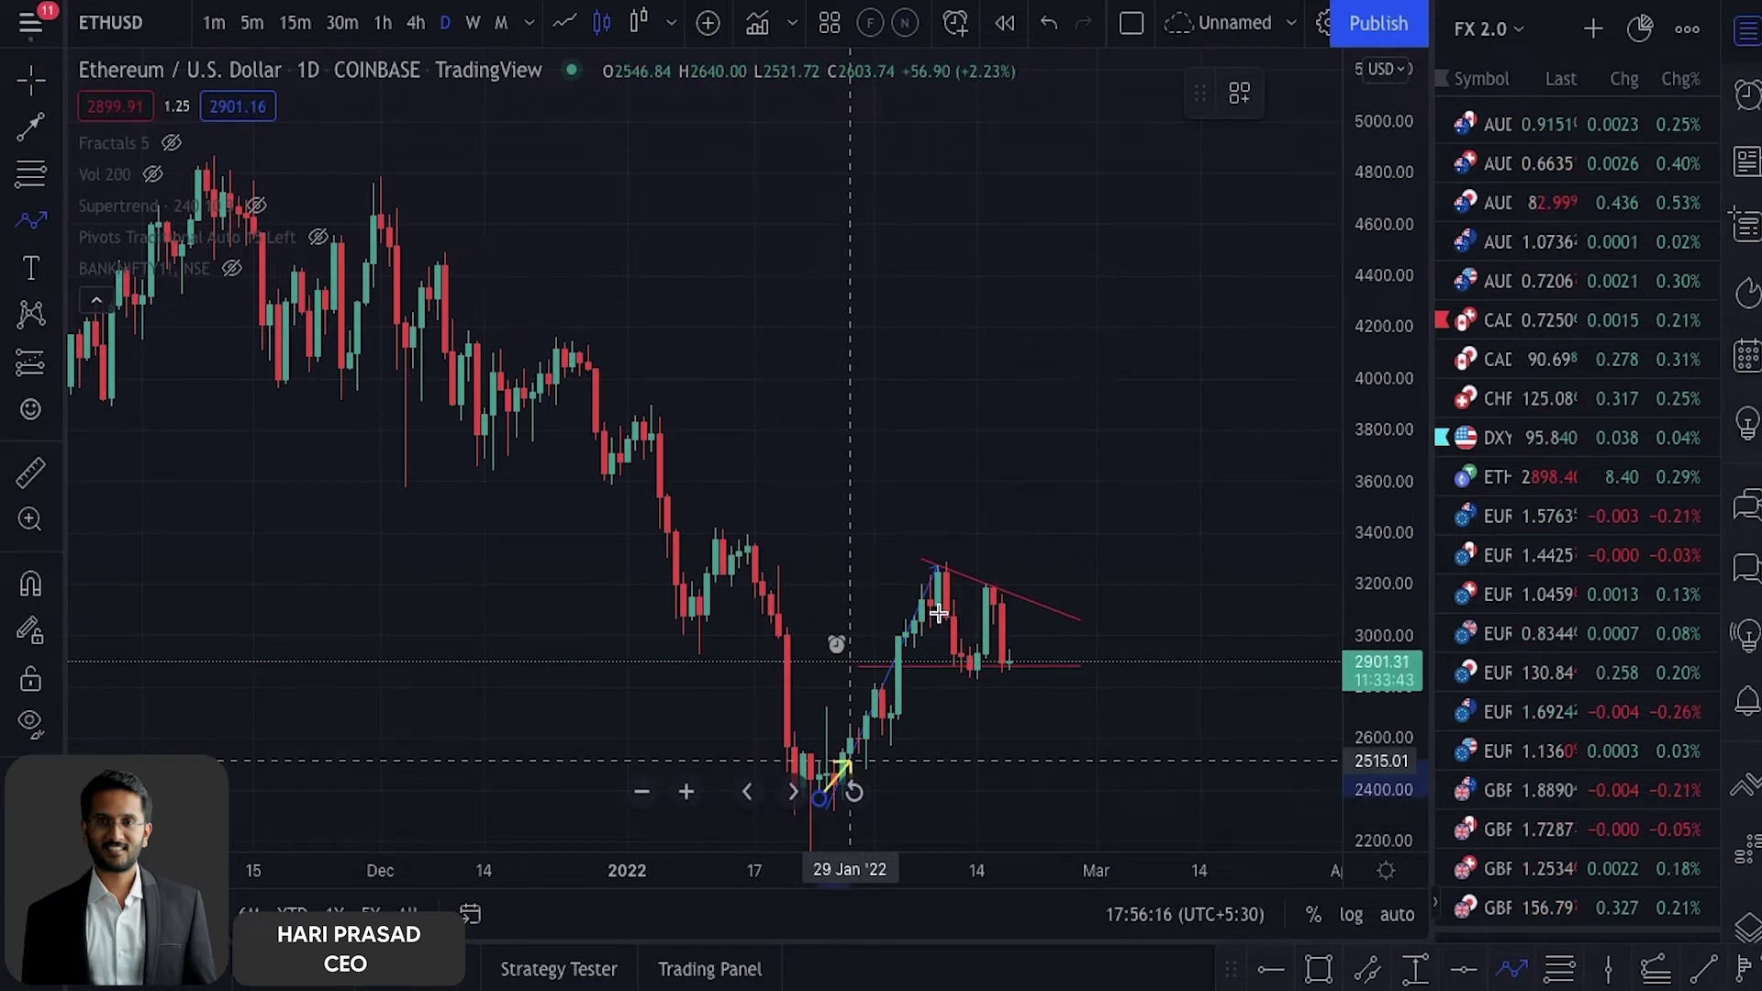
click(936, 563)
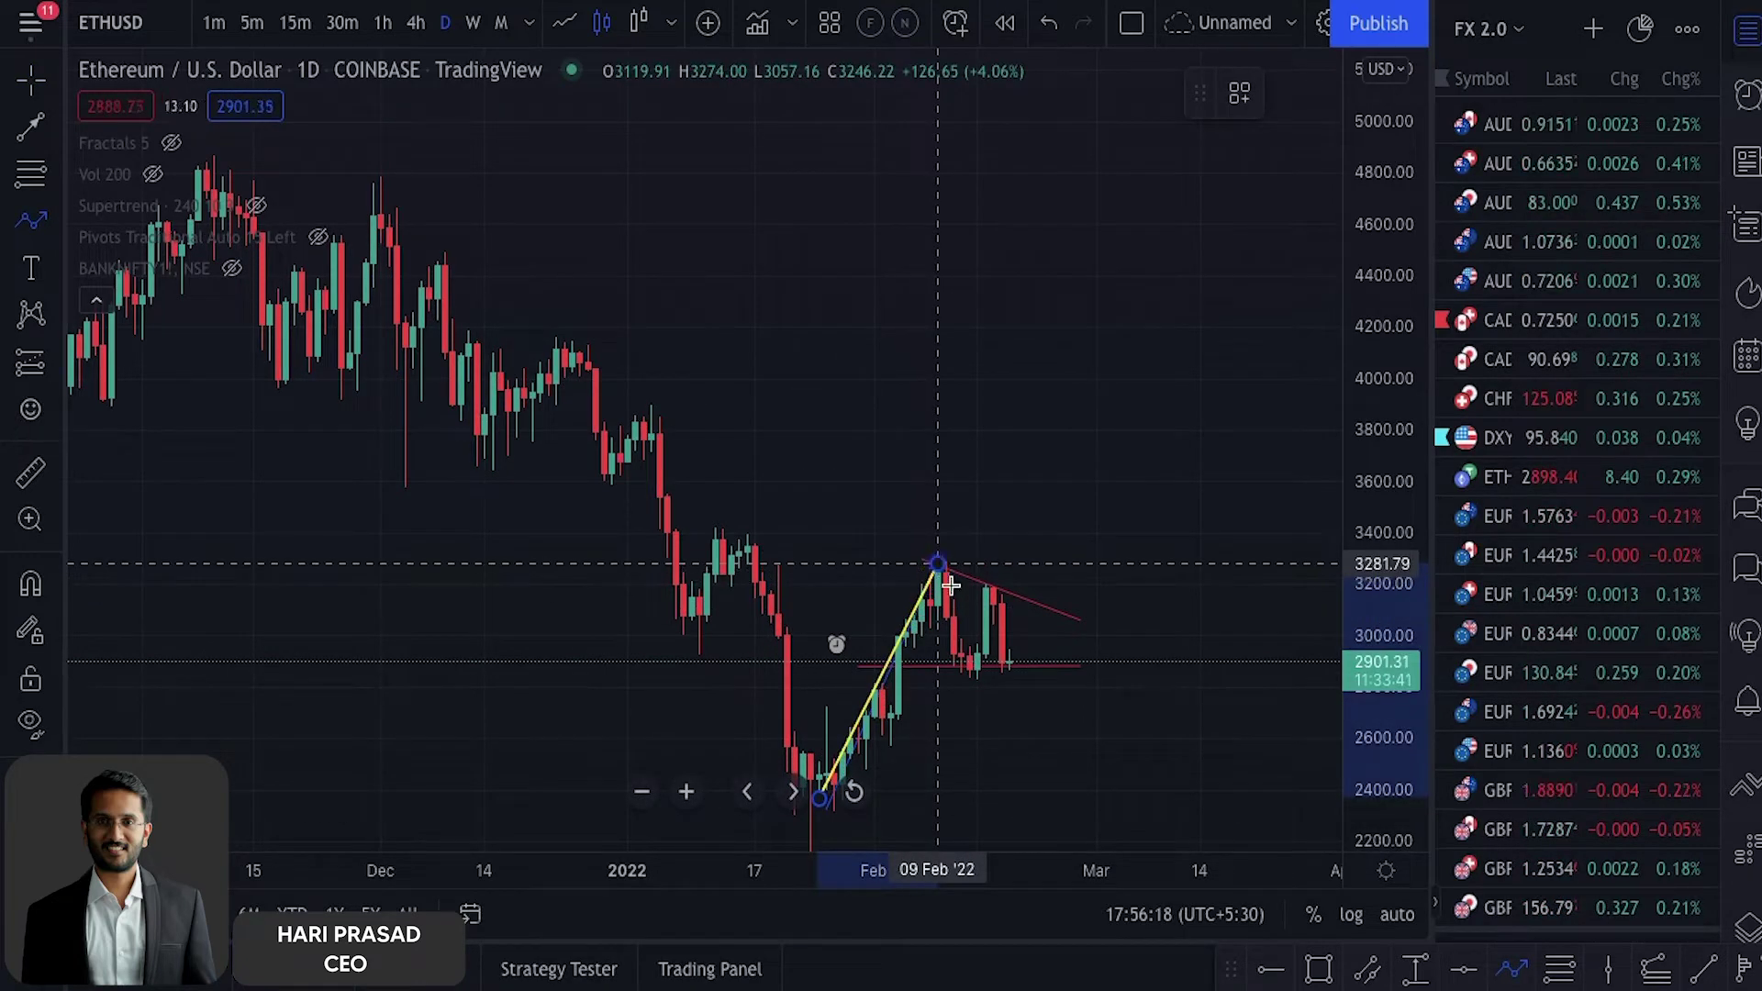
click(975, 664)
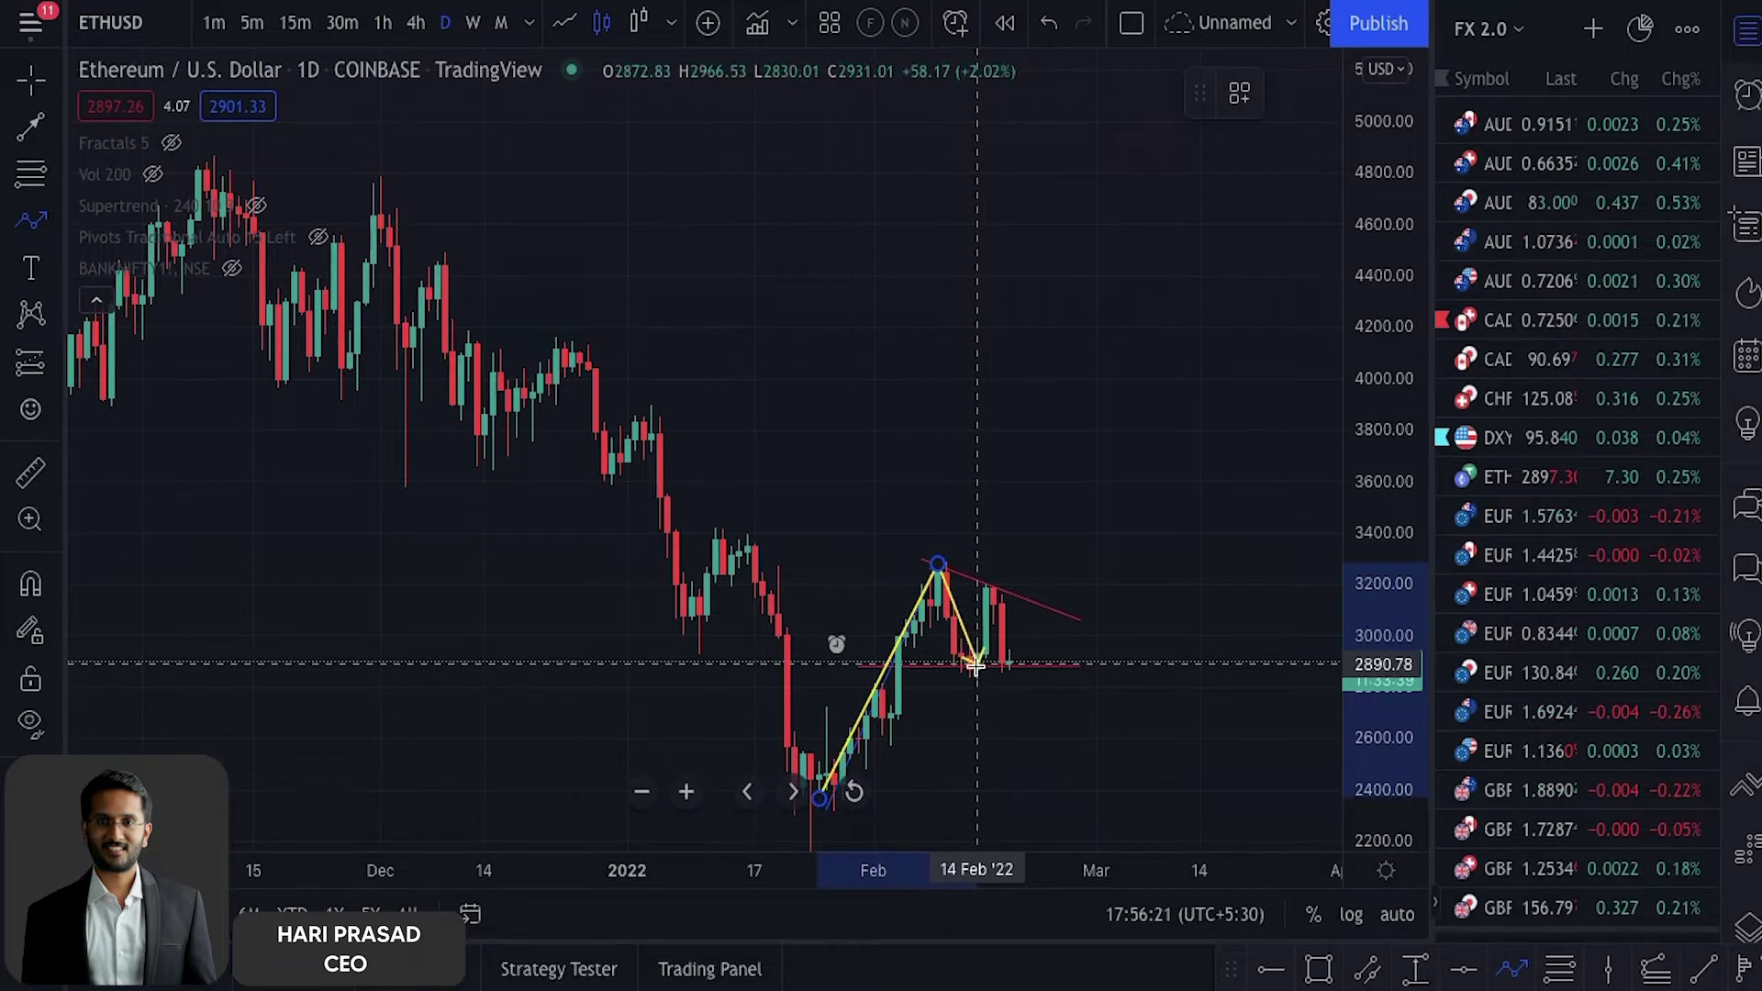
click(992, 589)
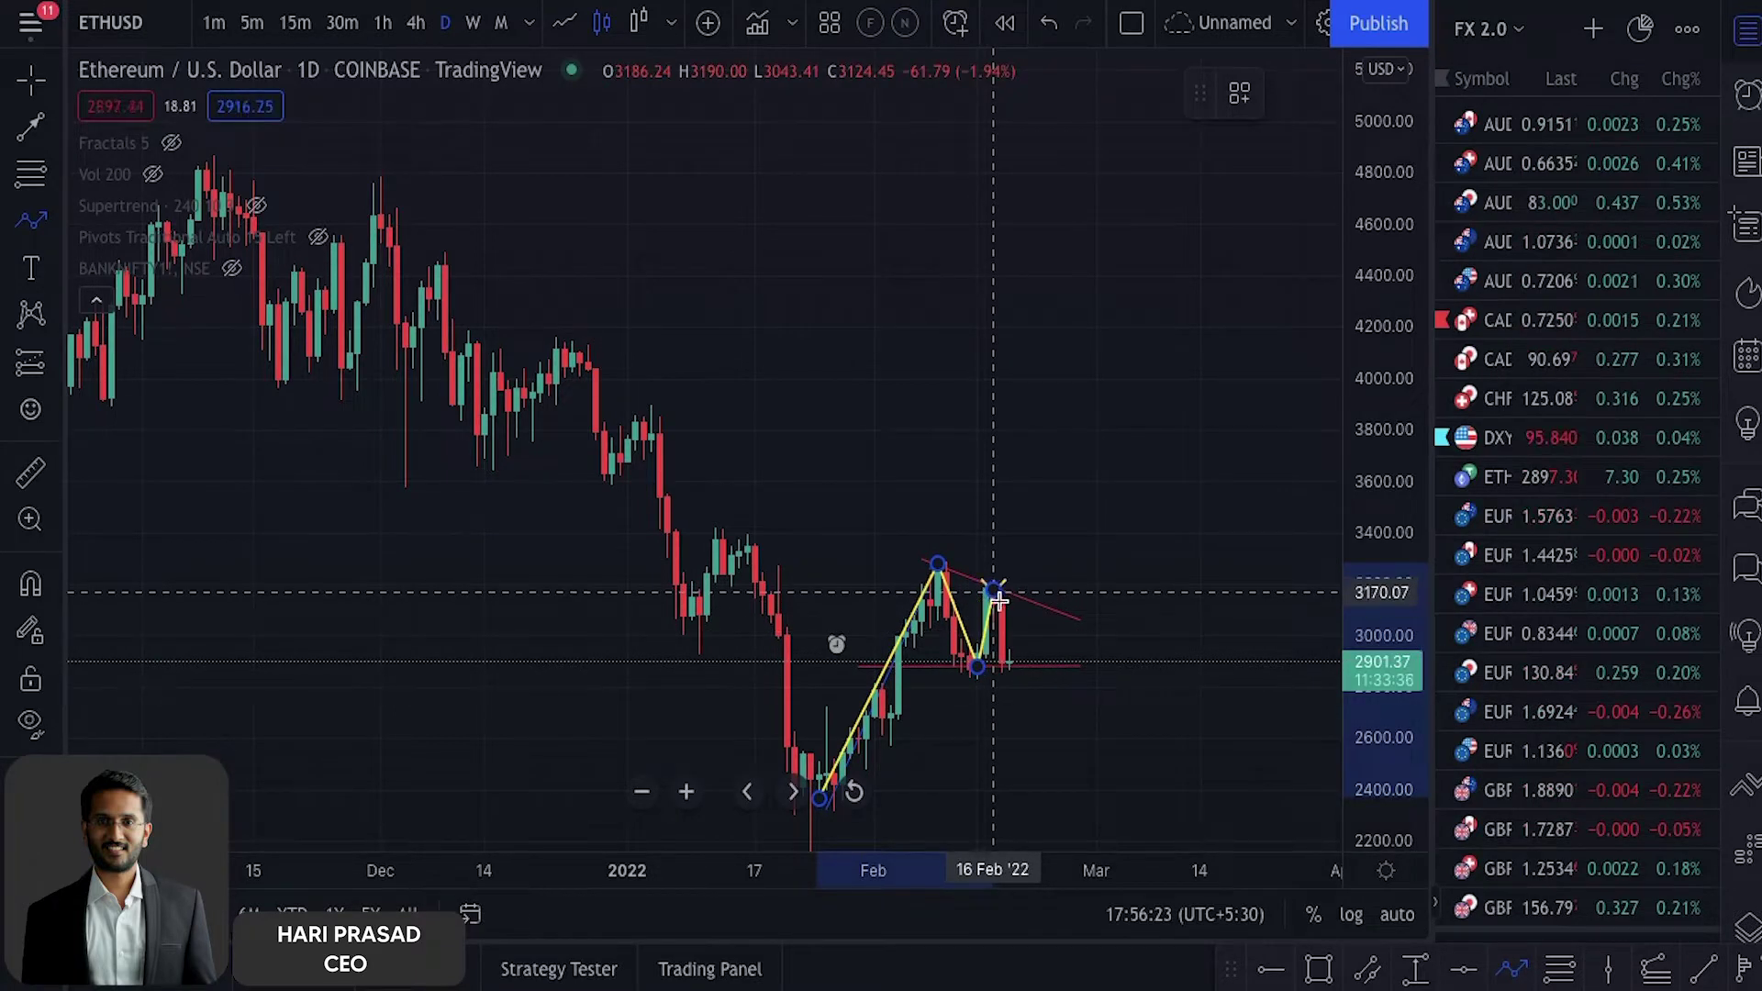
click(1016, 664)
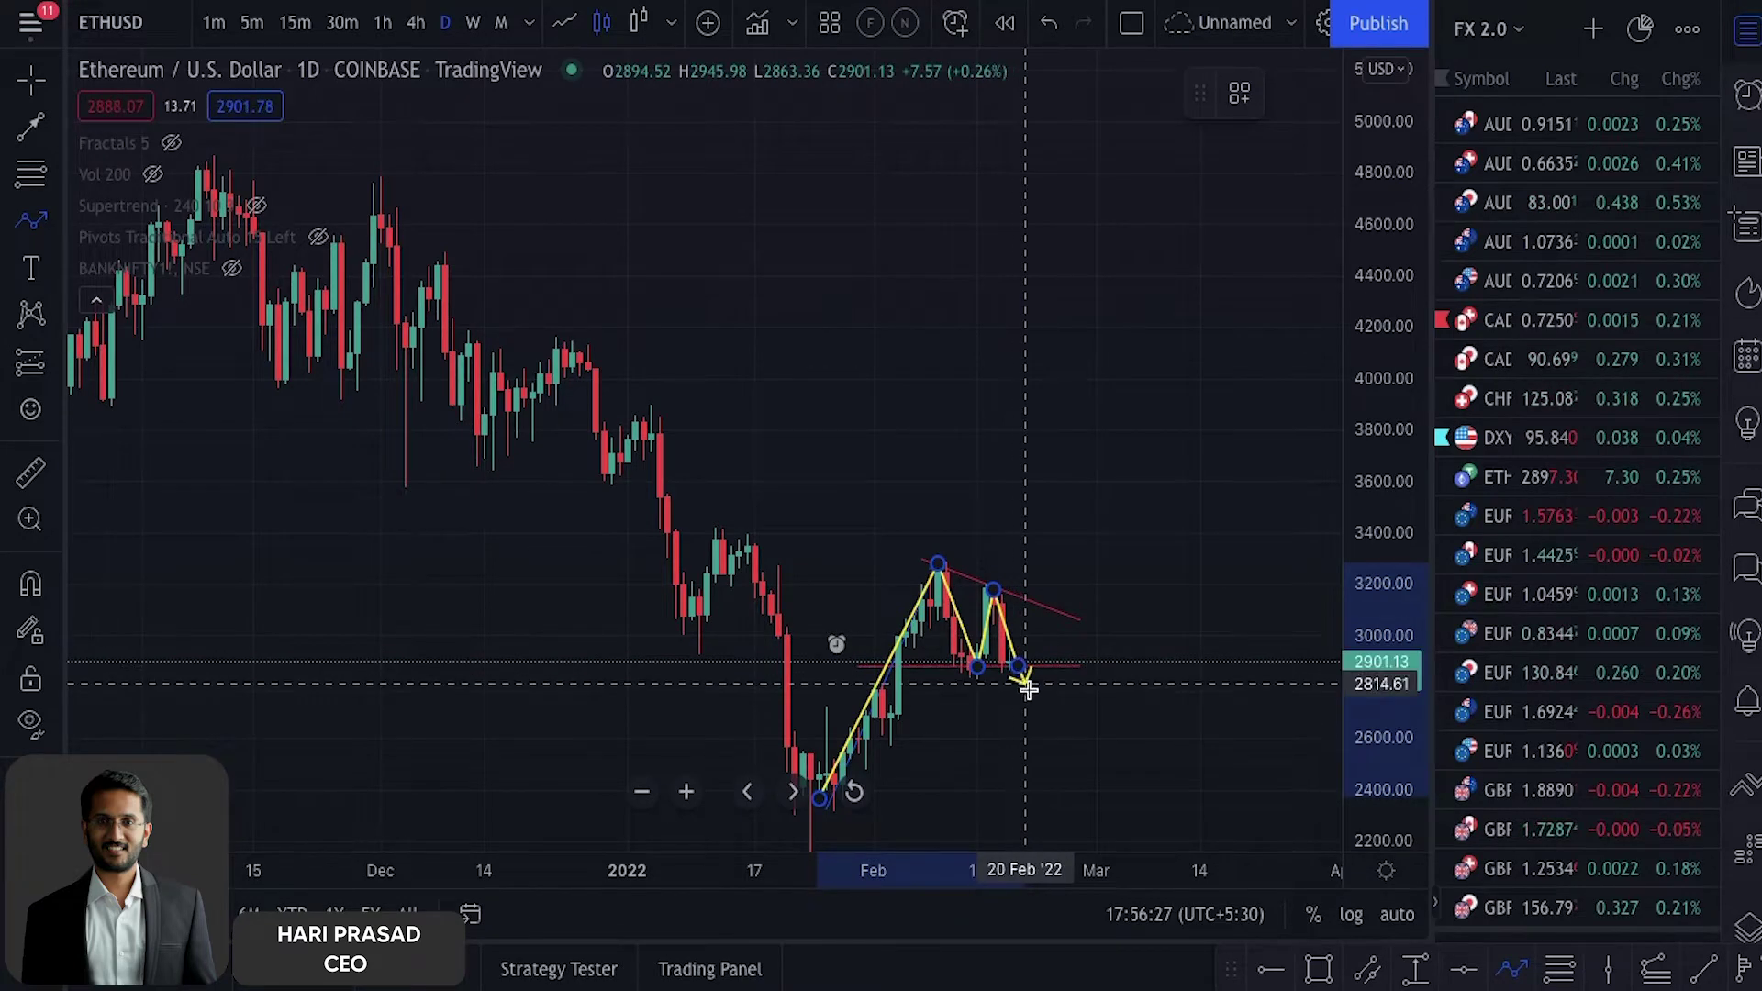
click(1050, 754)
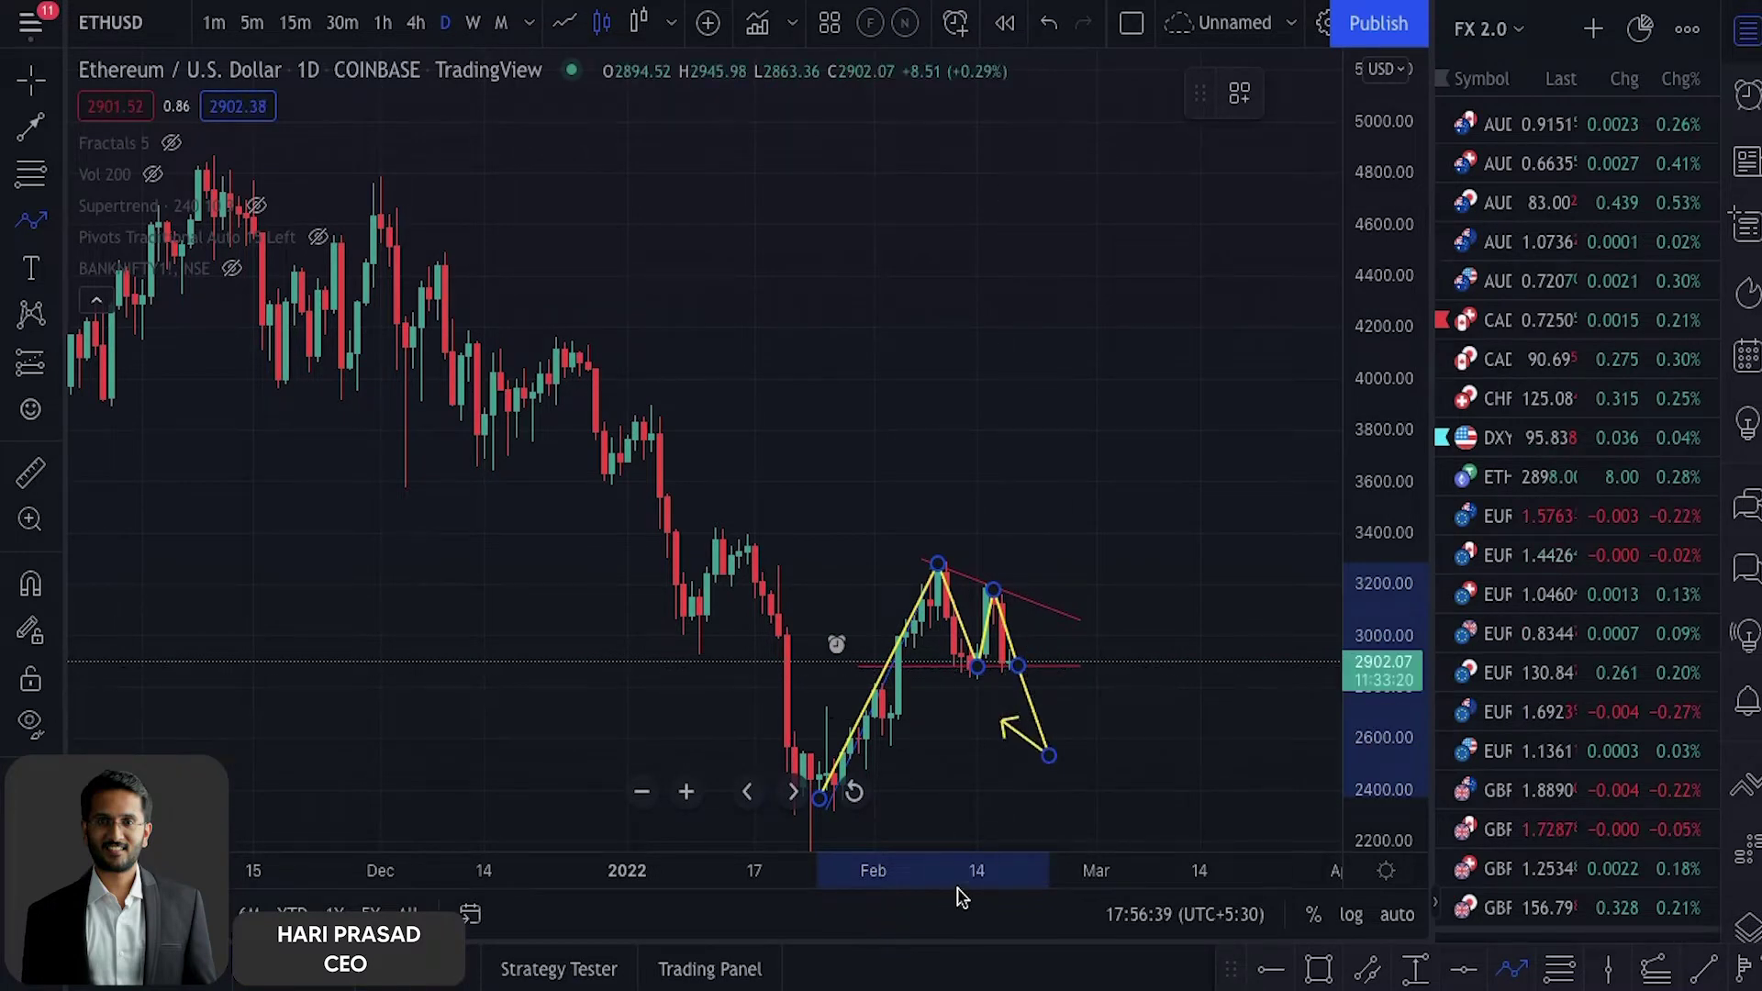
- Finish the yellow zigzag as a downward arrow, then select and deselect it to check it
key(Escape)
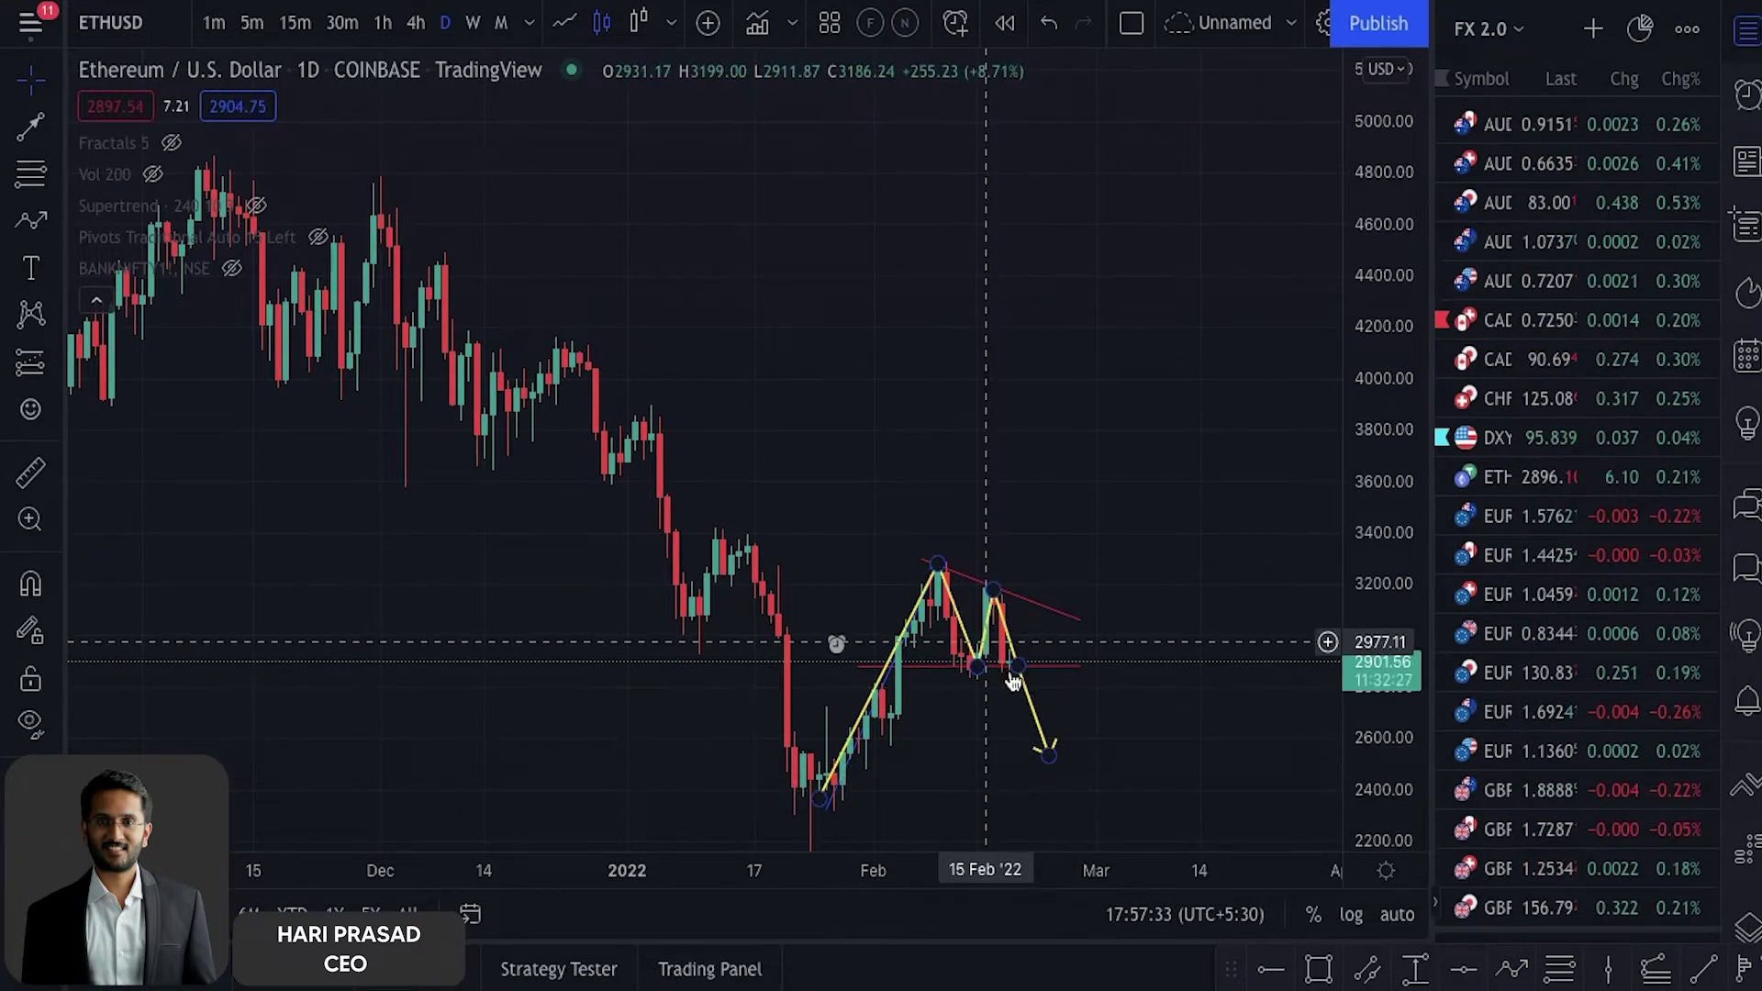
click(980, 667)
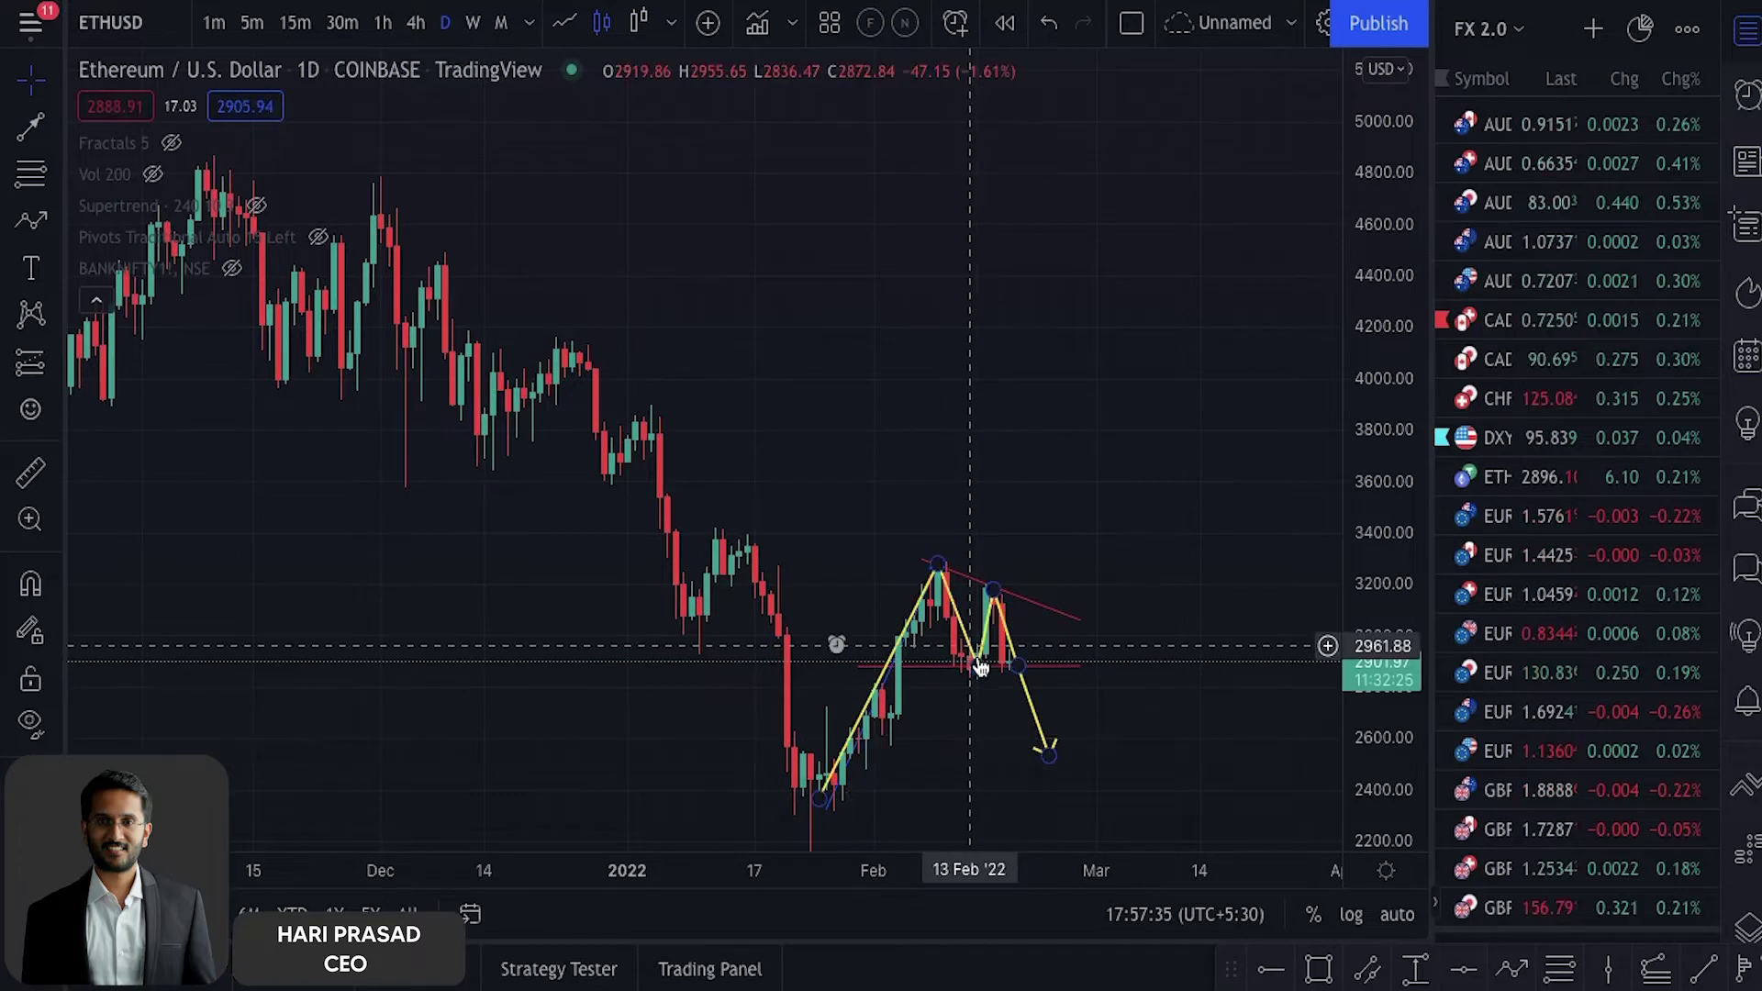
click(1004, 739)
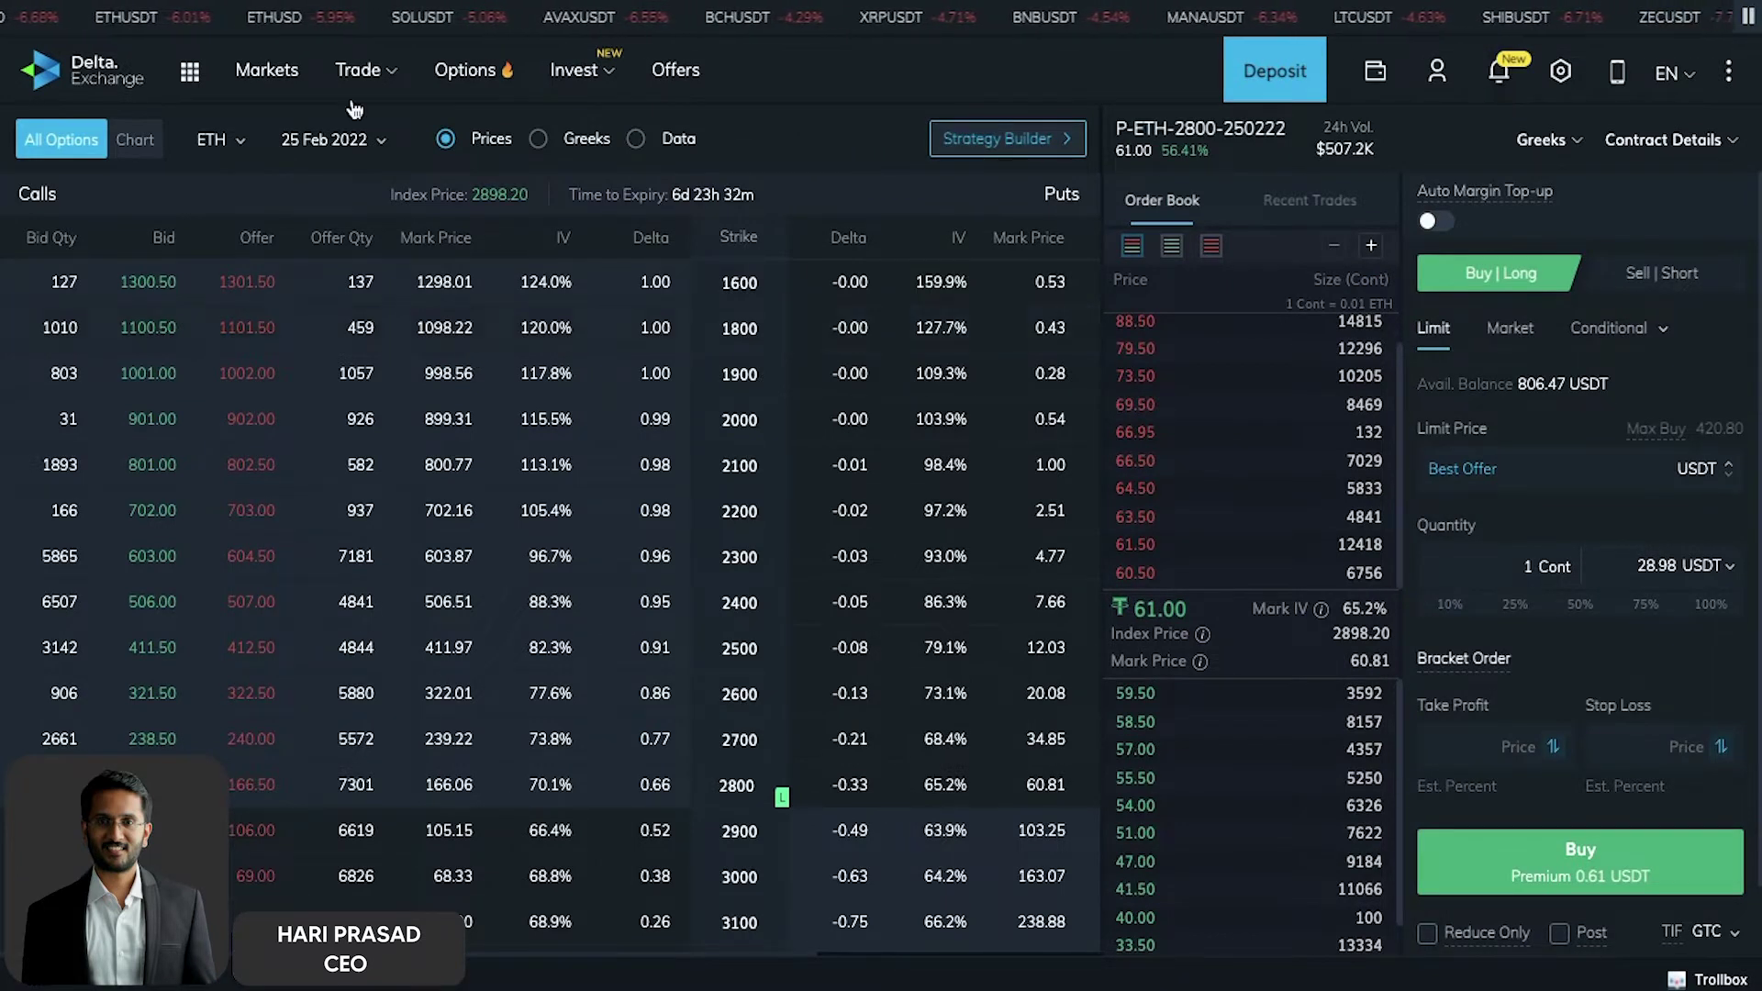
- Go to Delta Exchange's Markets page and scroll down to the futures contracts table
click(260, 79)
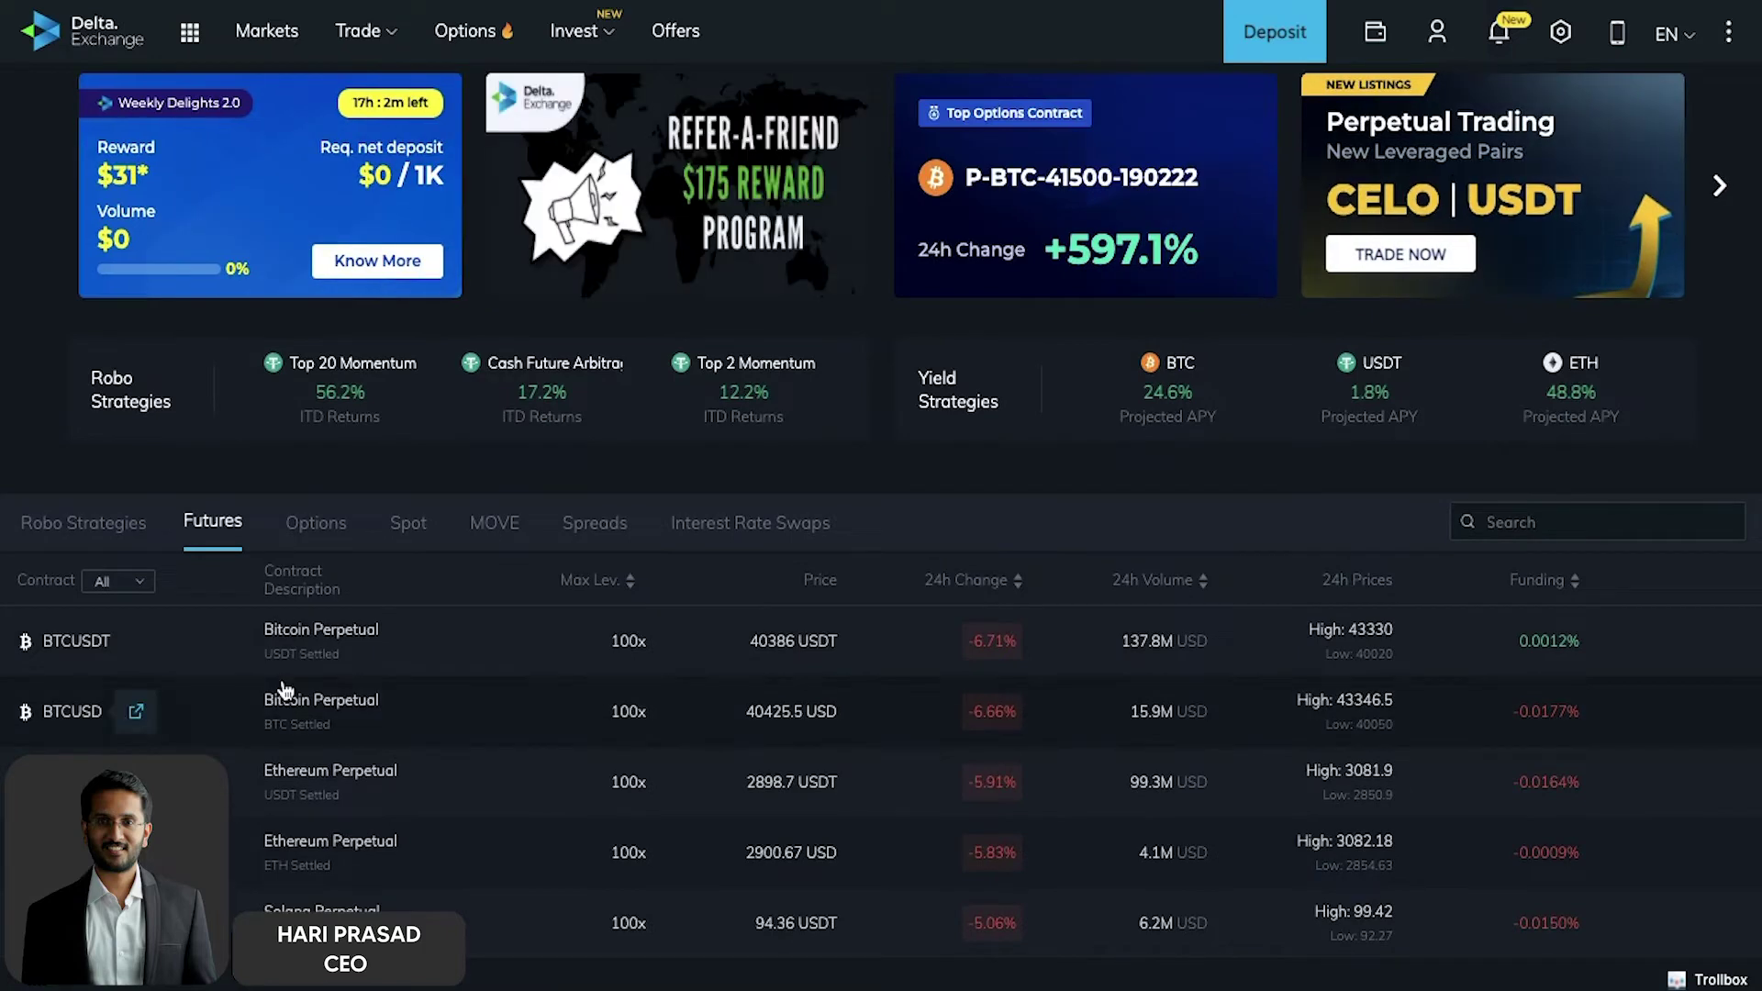
scroll(285, 690, down, 2)
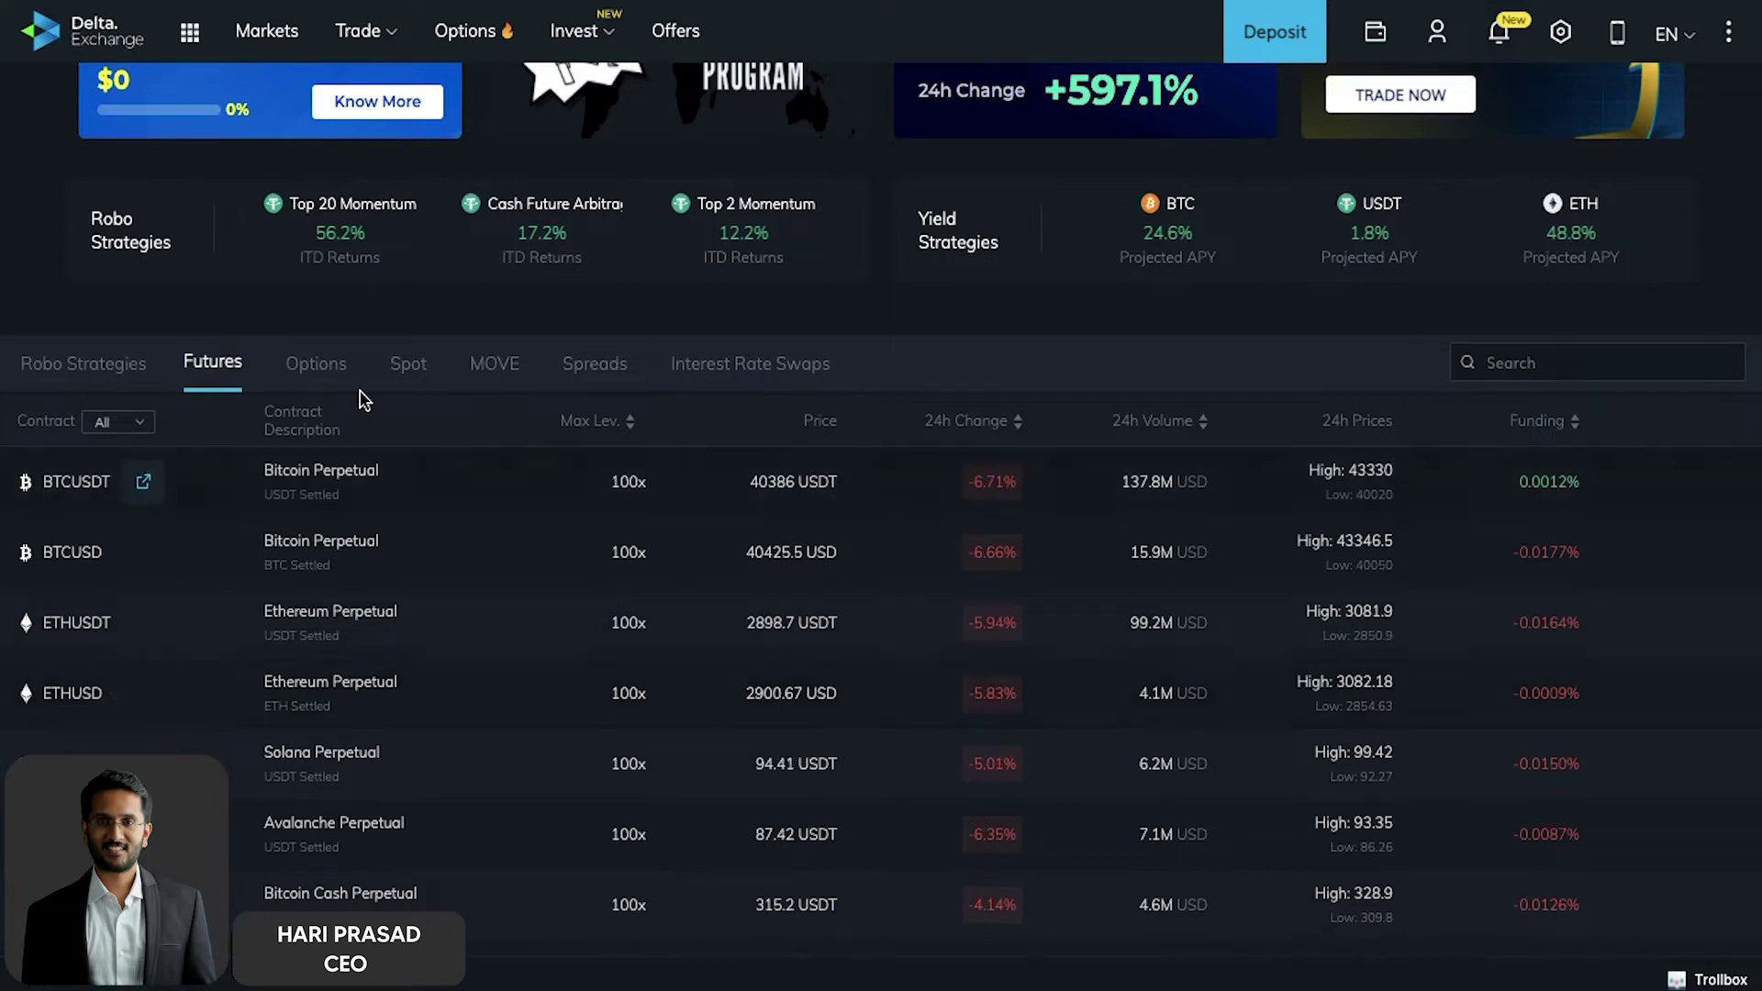
- Show the ETH options chain for the 25 Feb 2022 expiry and scroll toward the 2800 strike
click(332, 380)
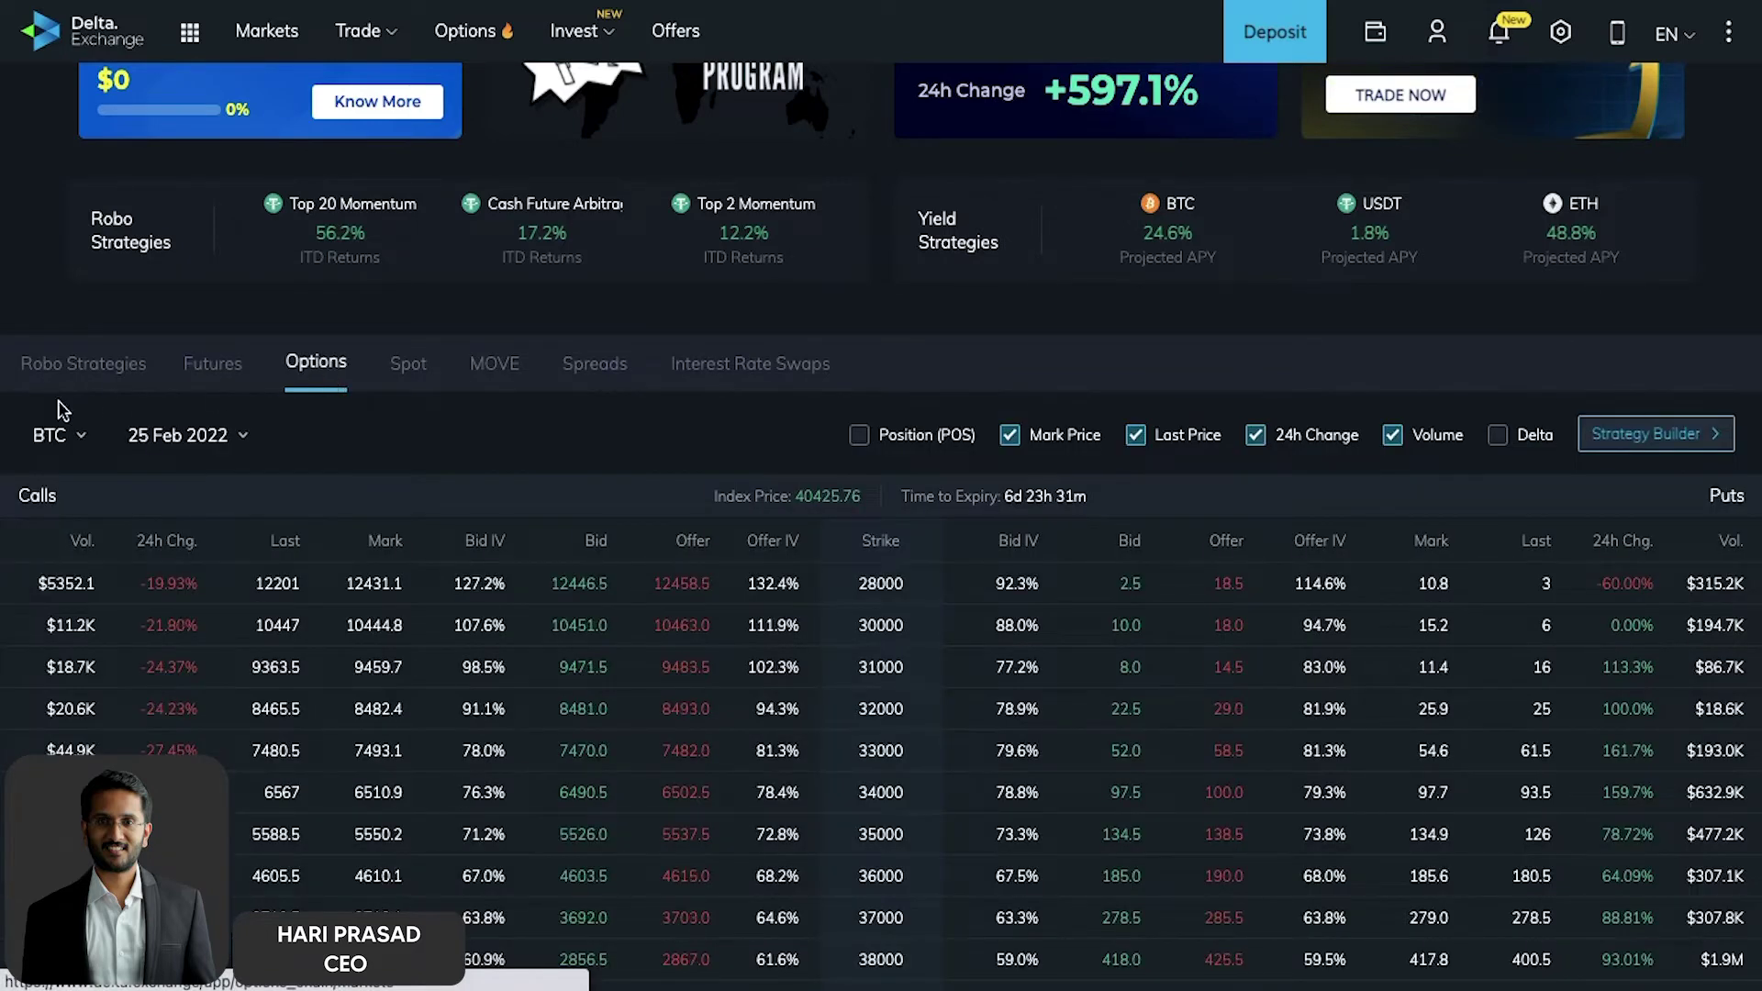
click(55, 437)
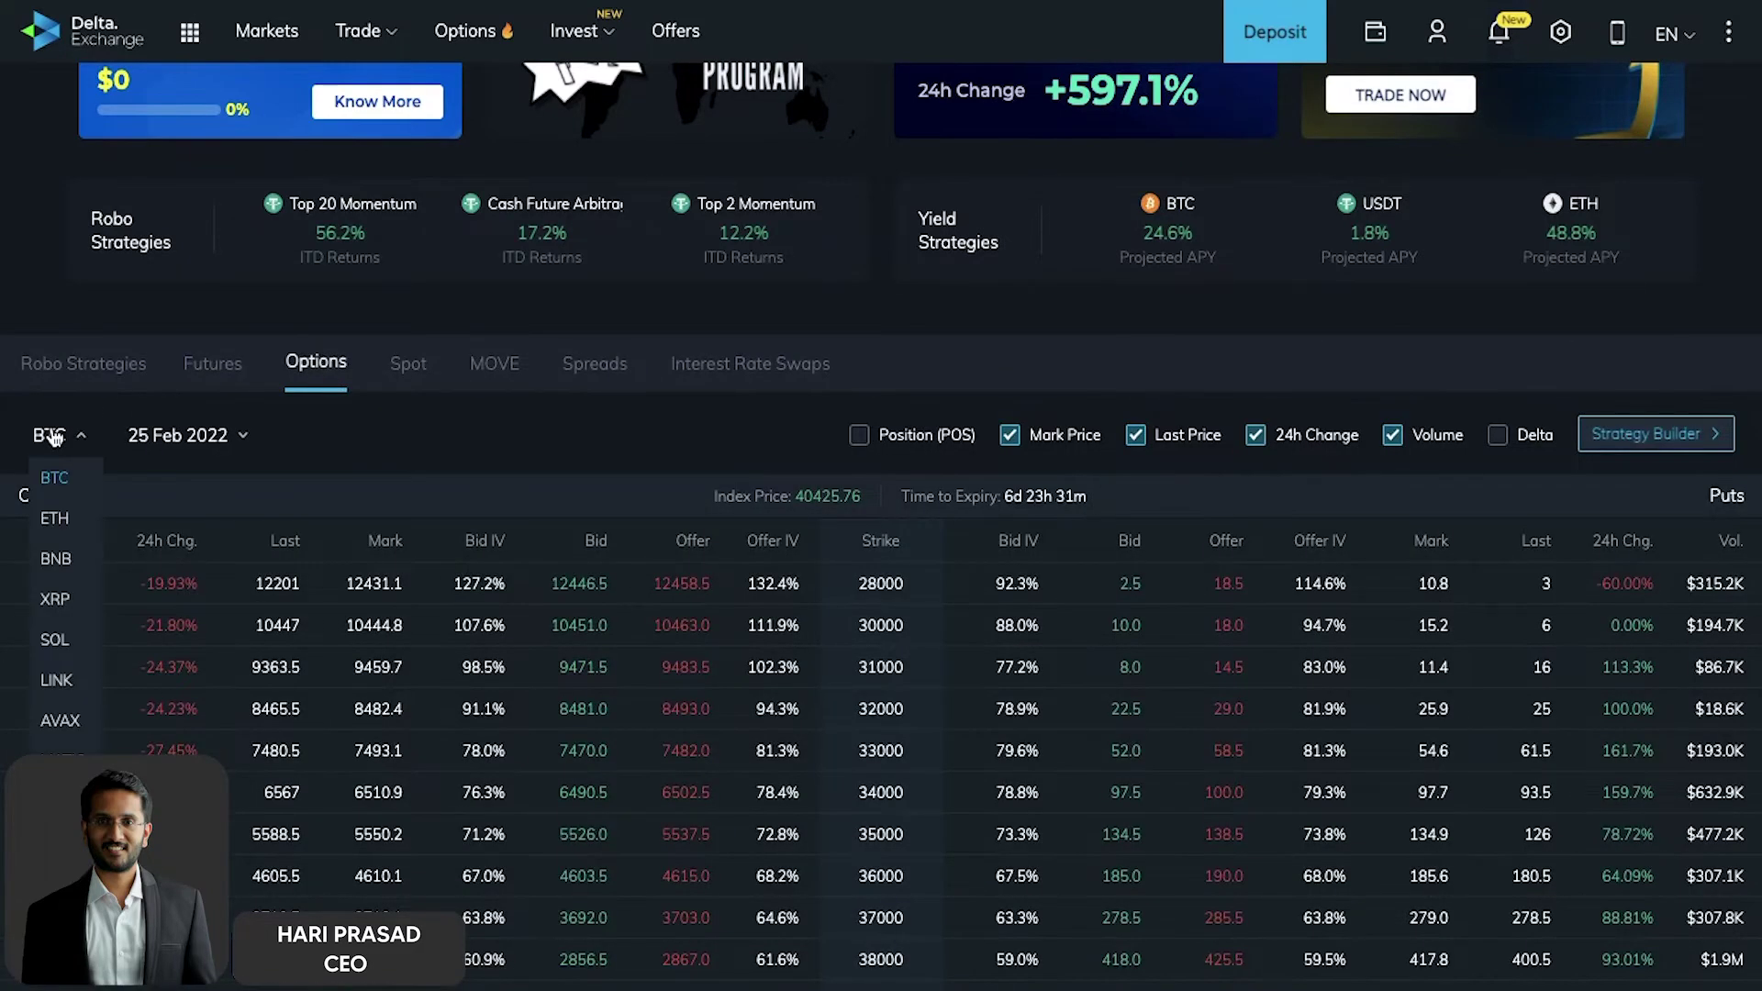
click(53, 519)
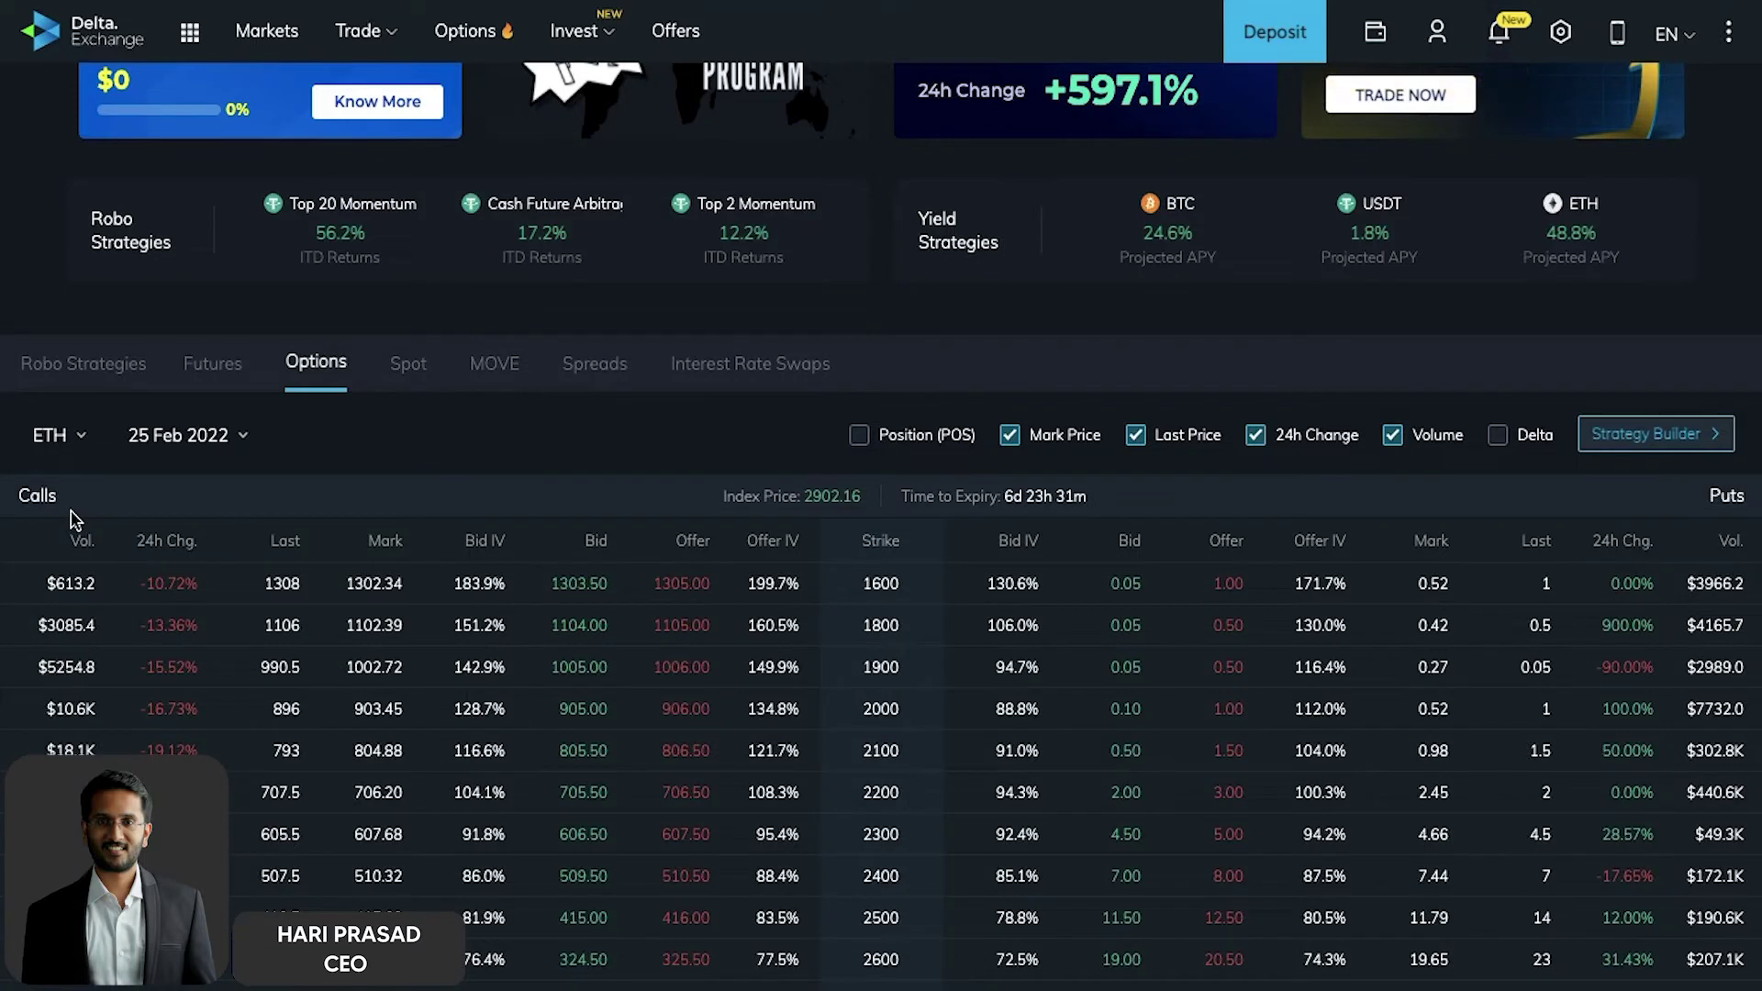
click(191, 455)
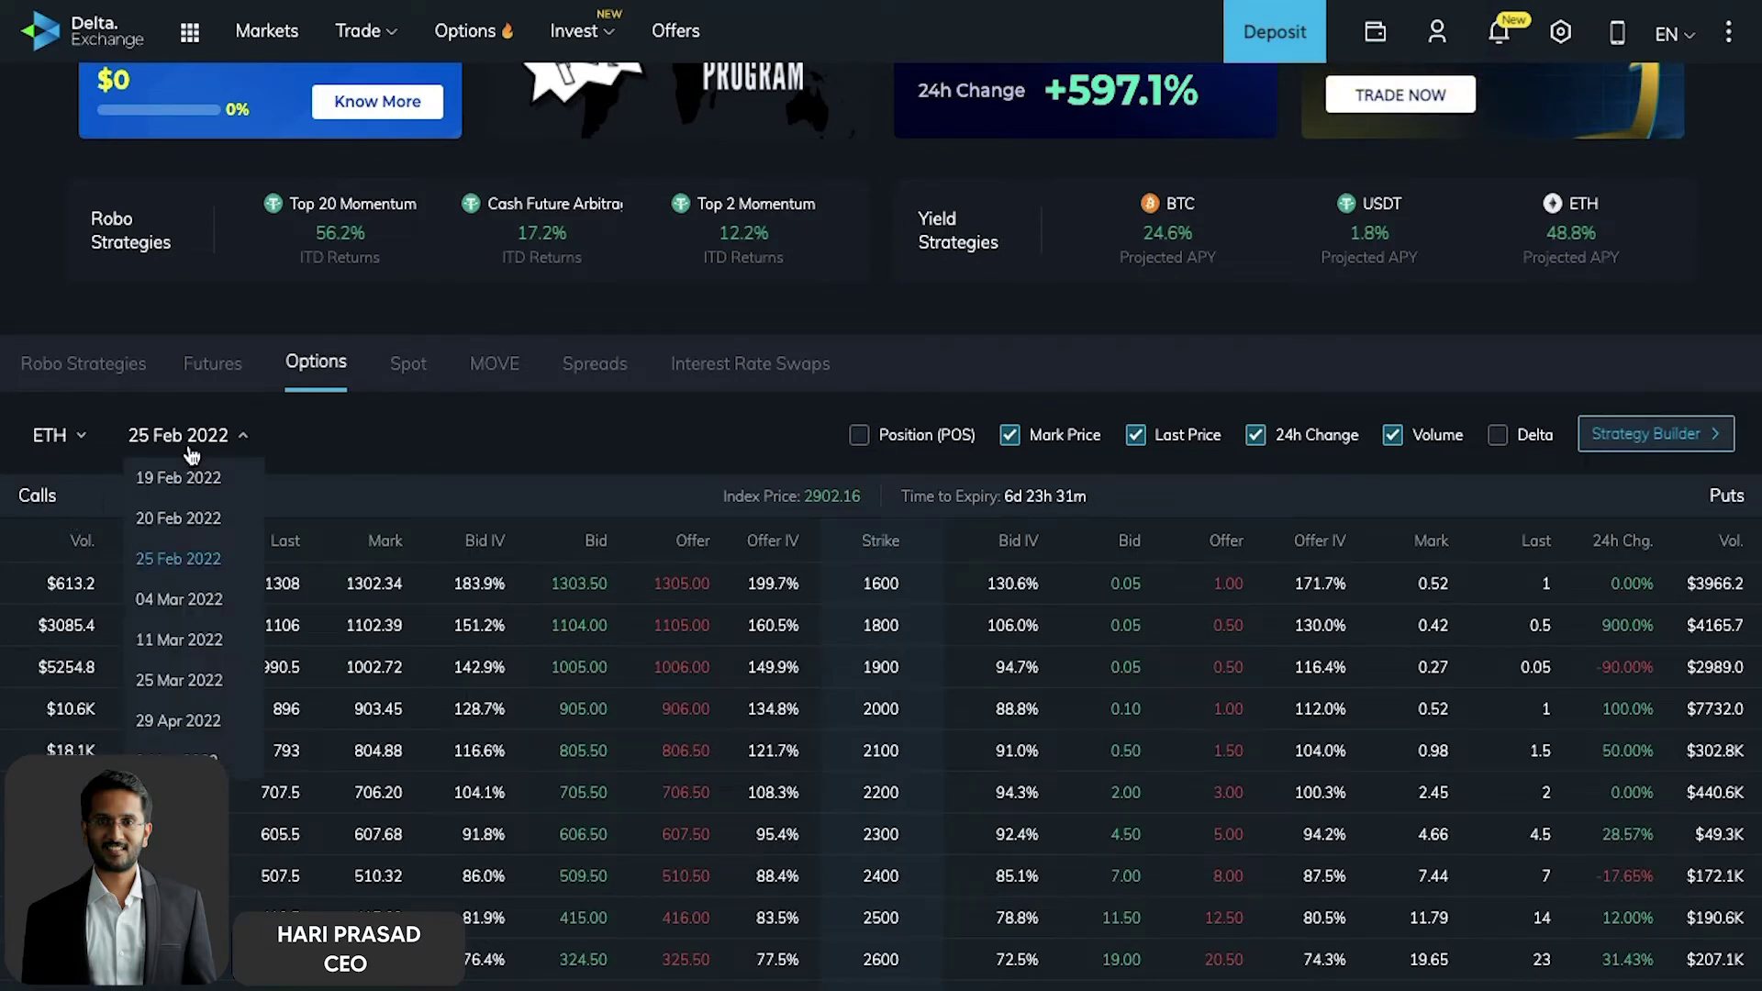
click(211, 561)
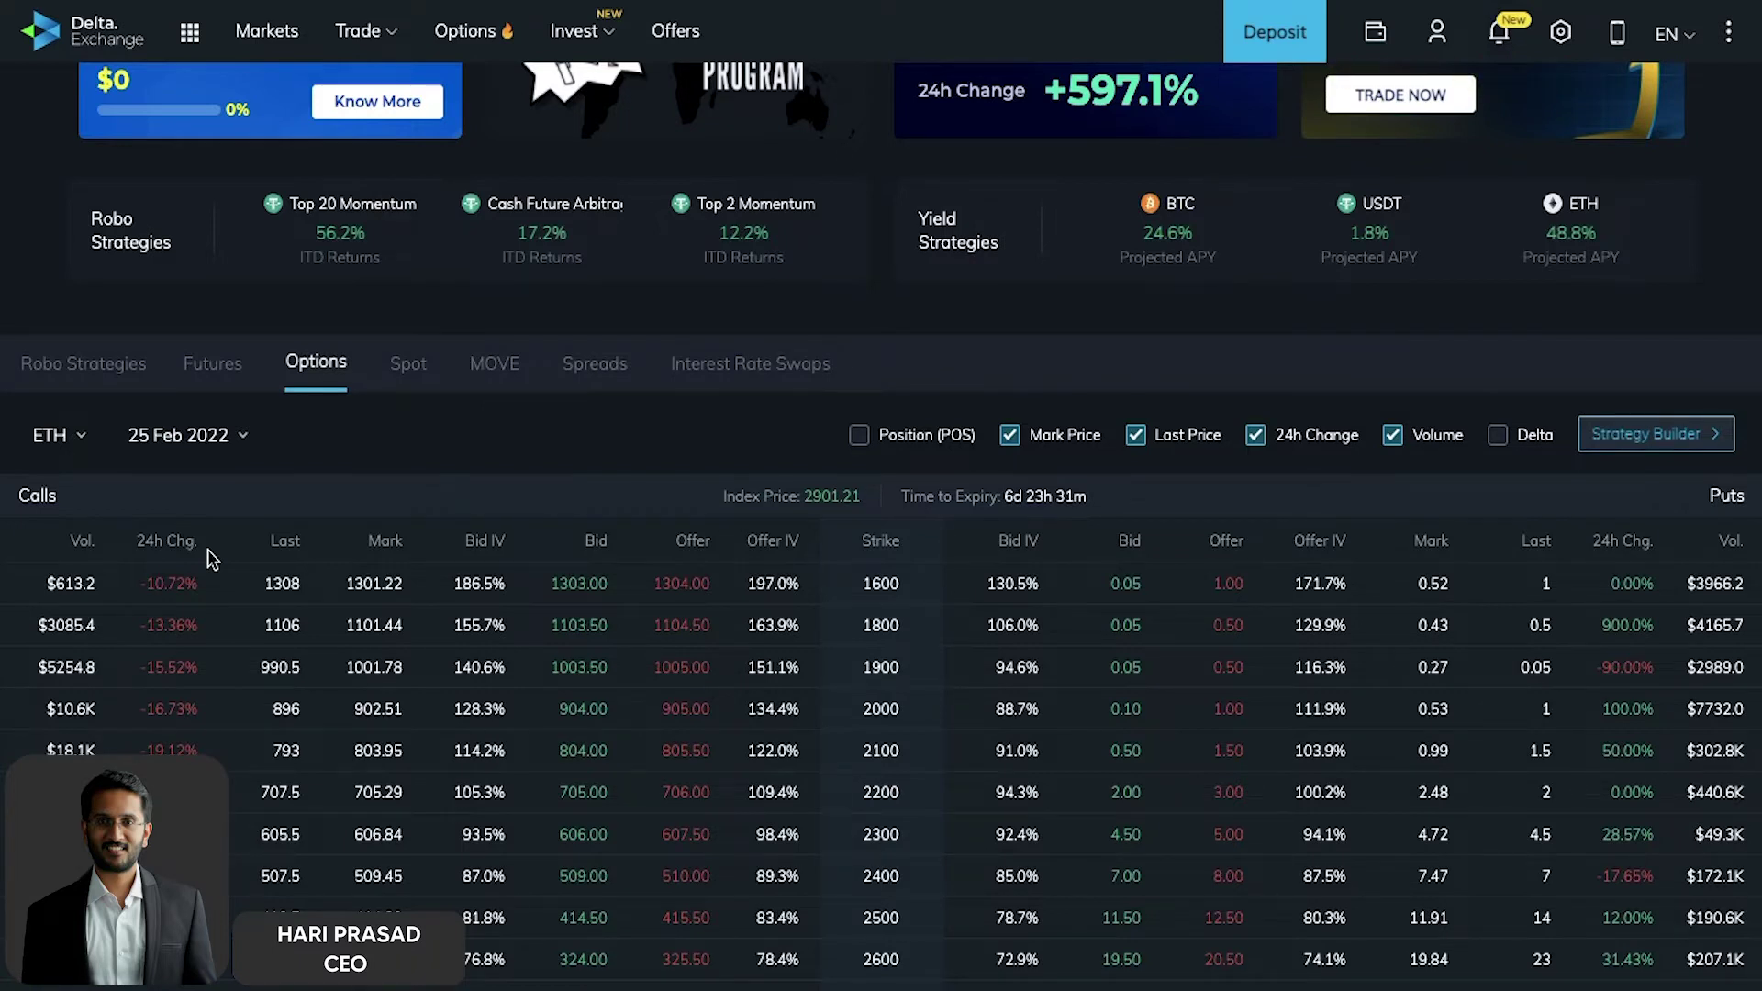
click(200, 443)
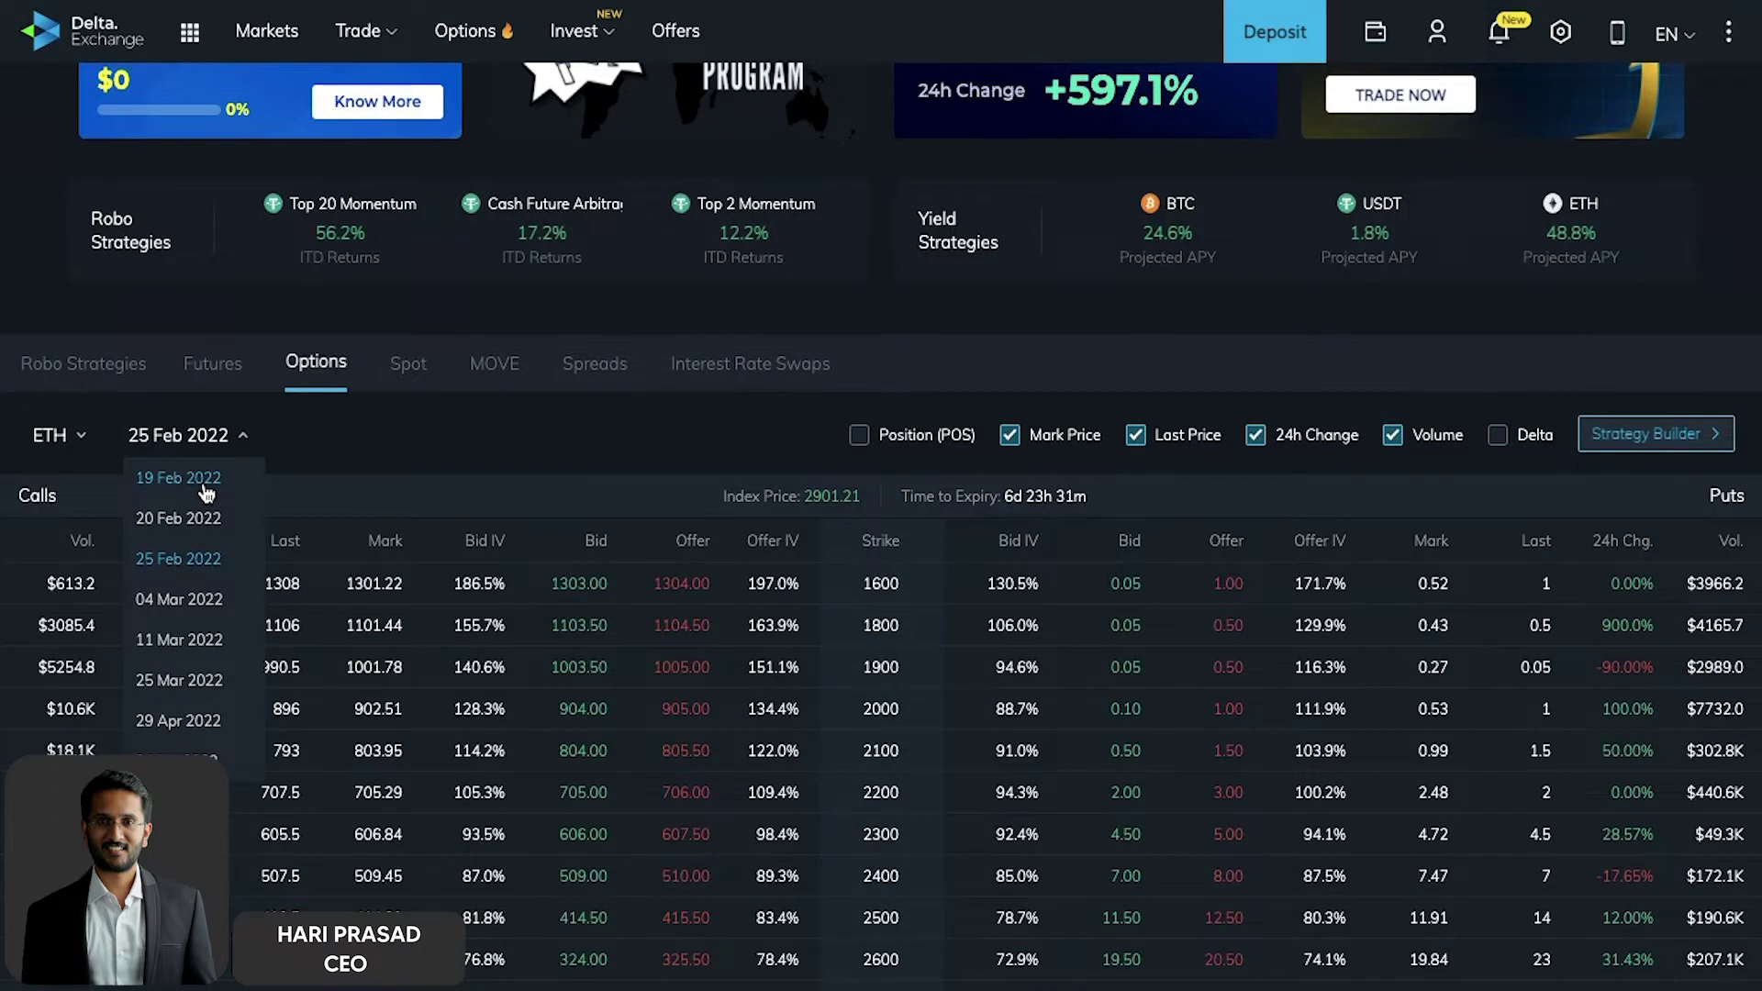
click(200, 560)
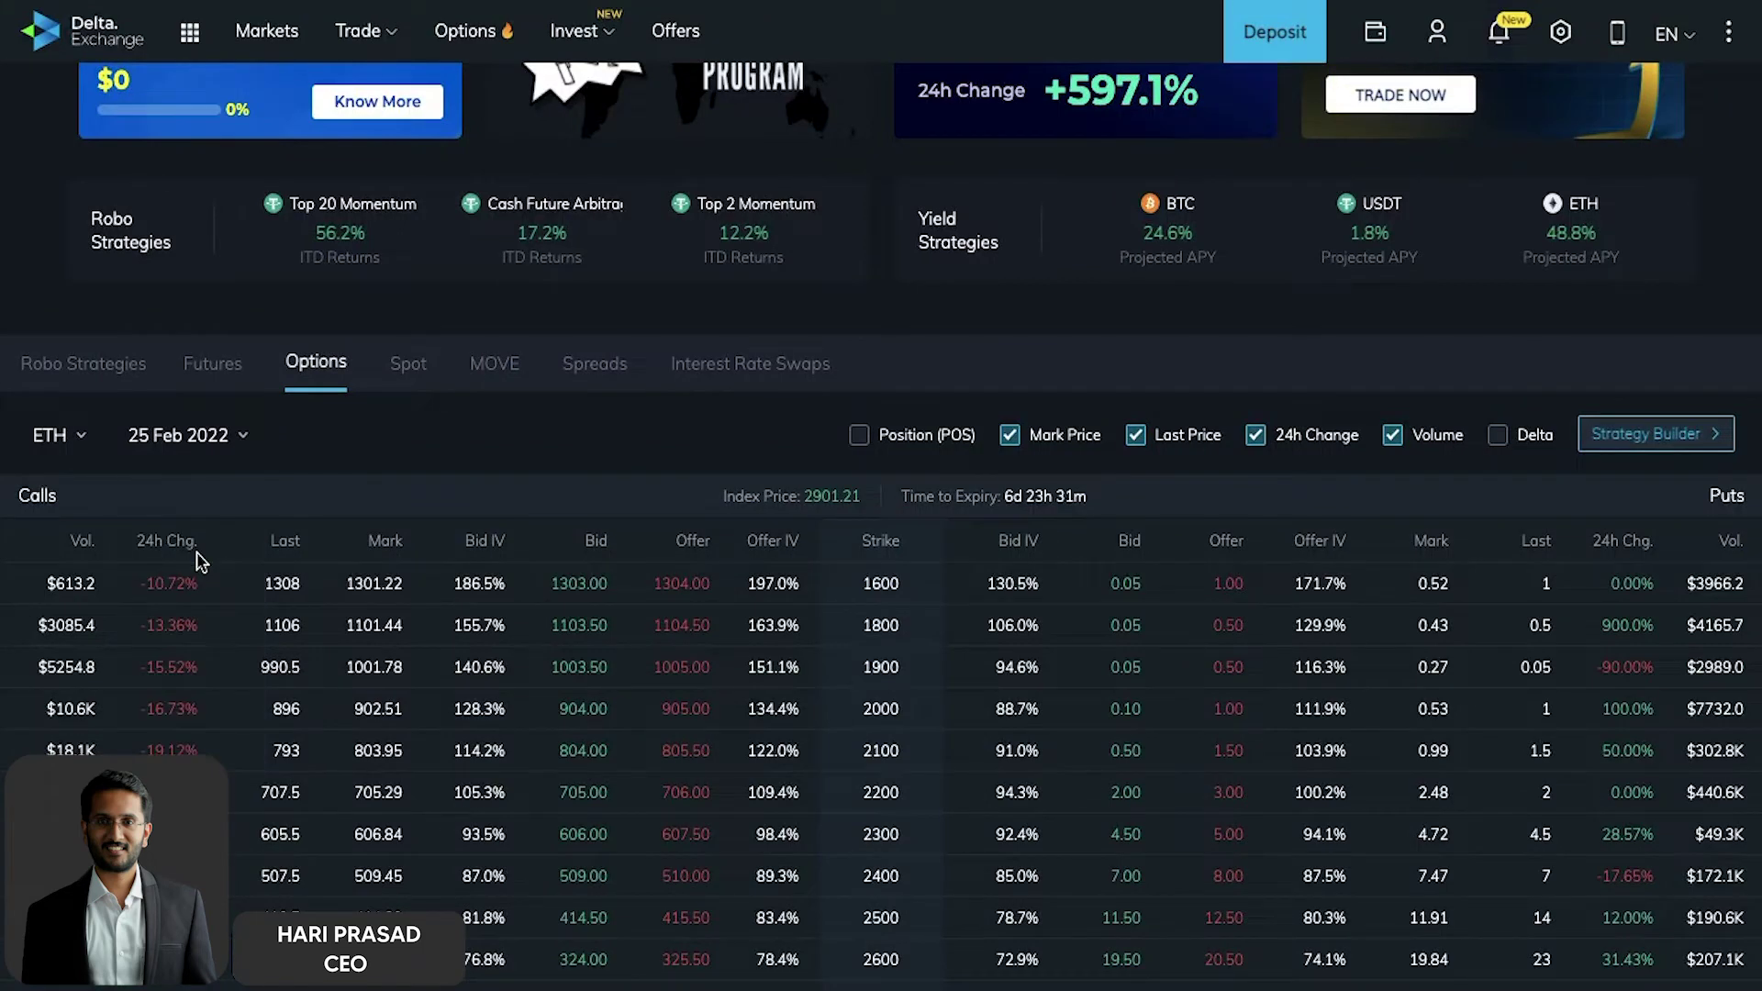
scroll(229, 650, down, 4)
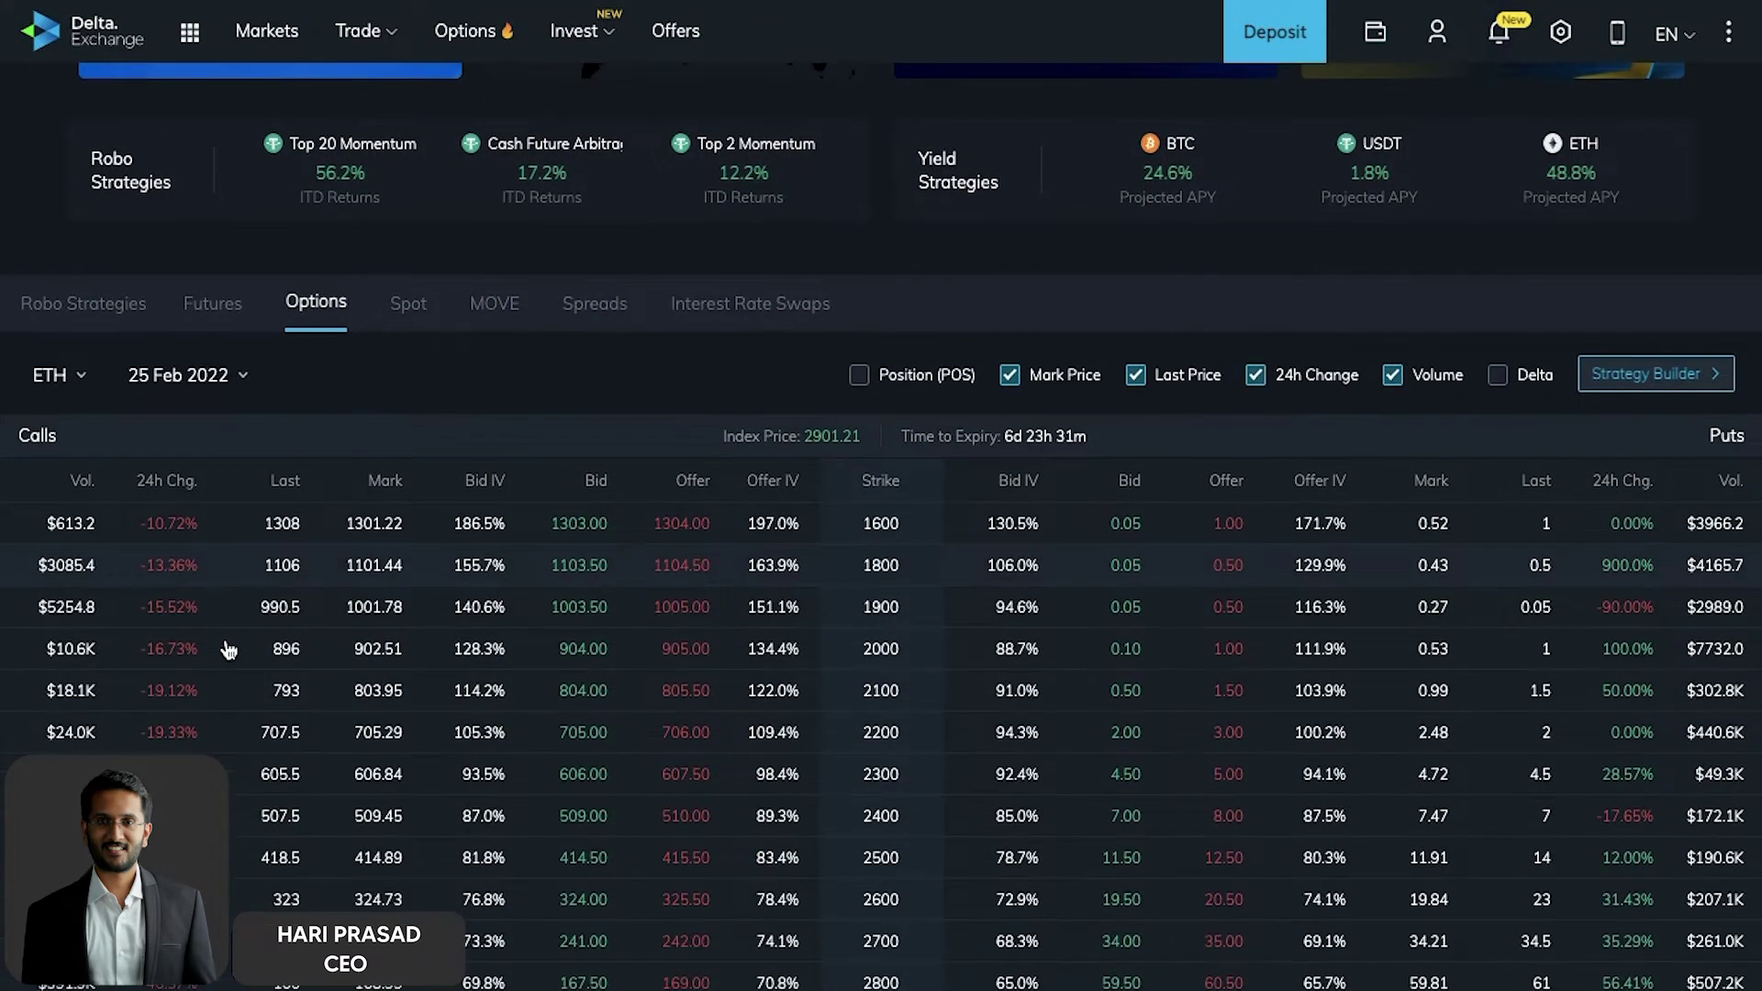
scroll(229, 649, down, 1)
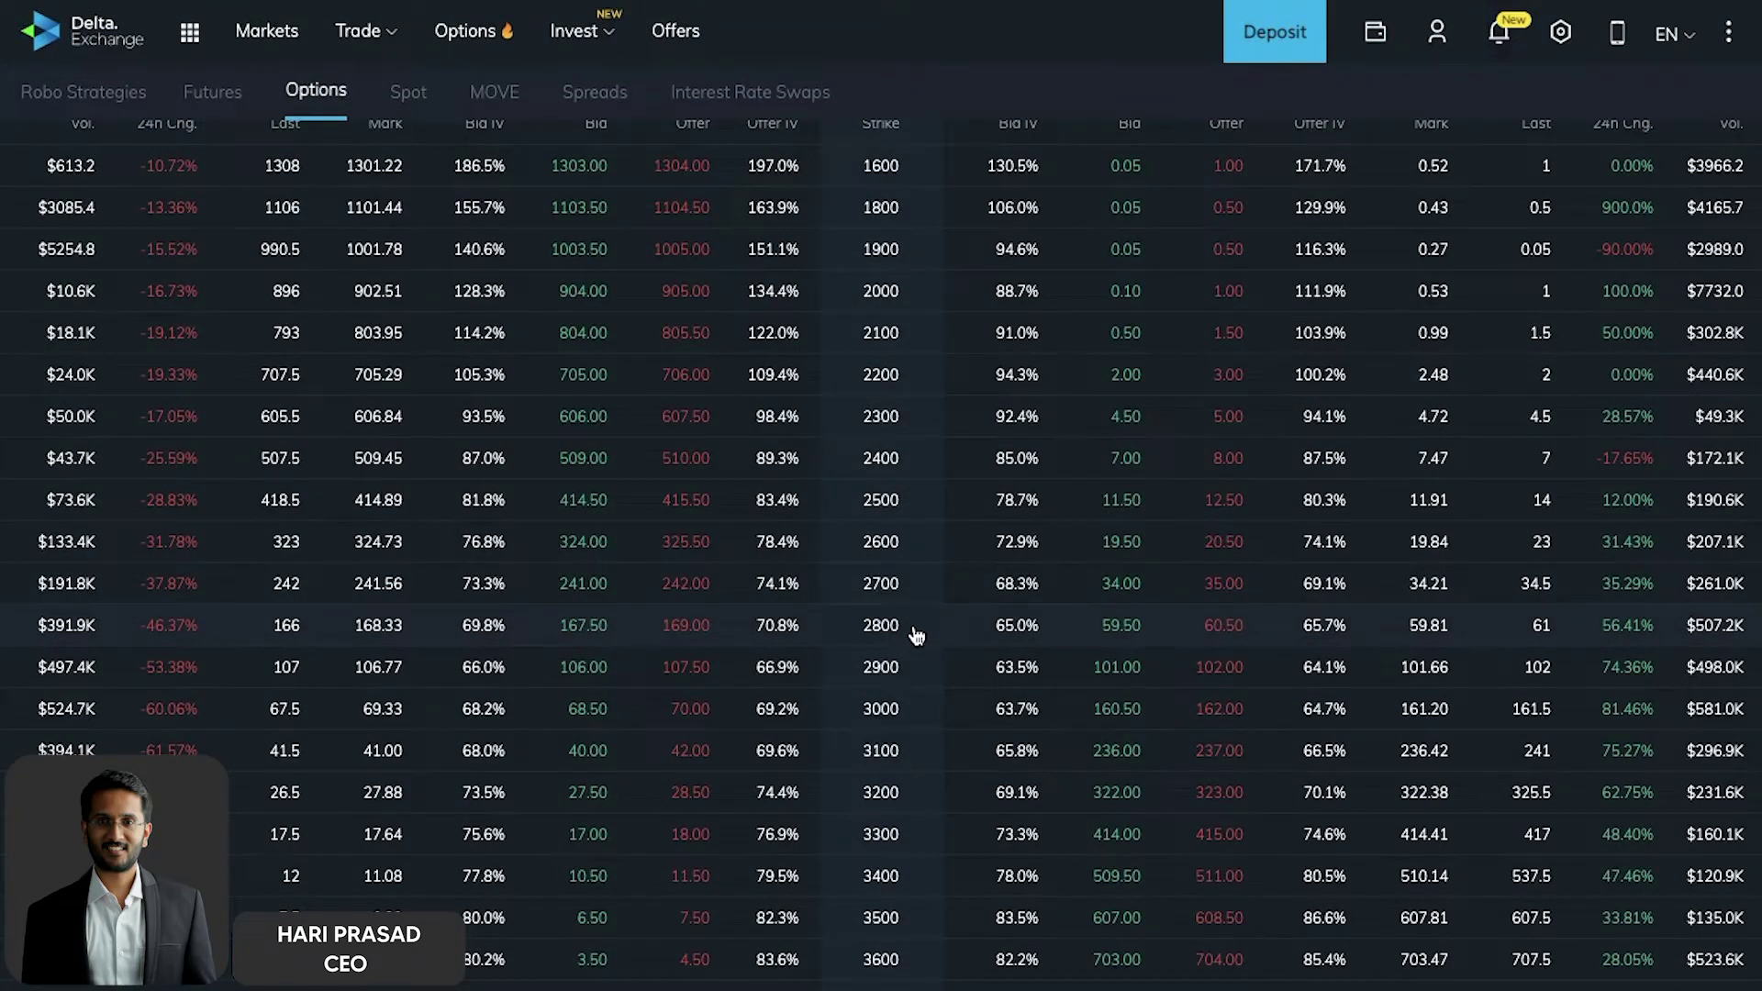
click(1120, 633)
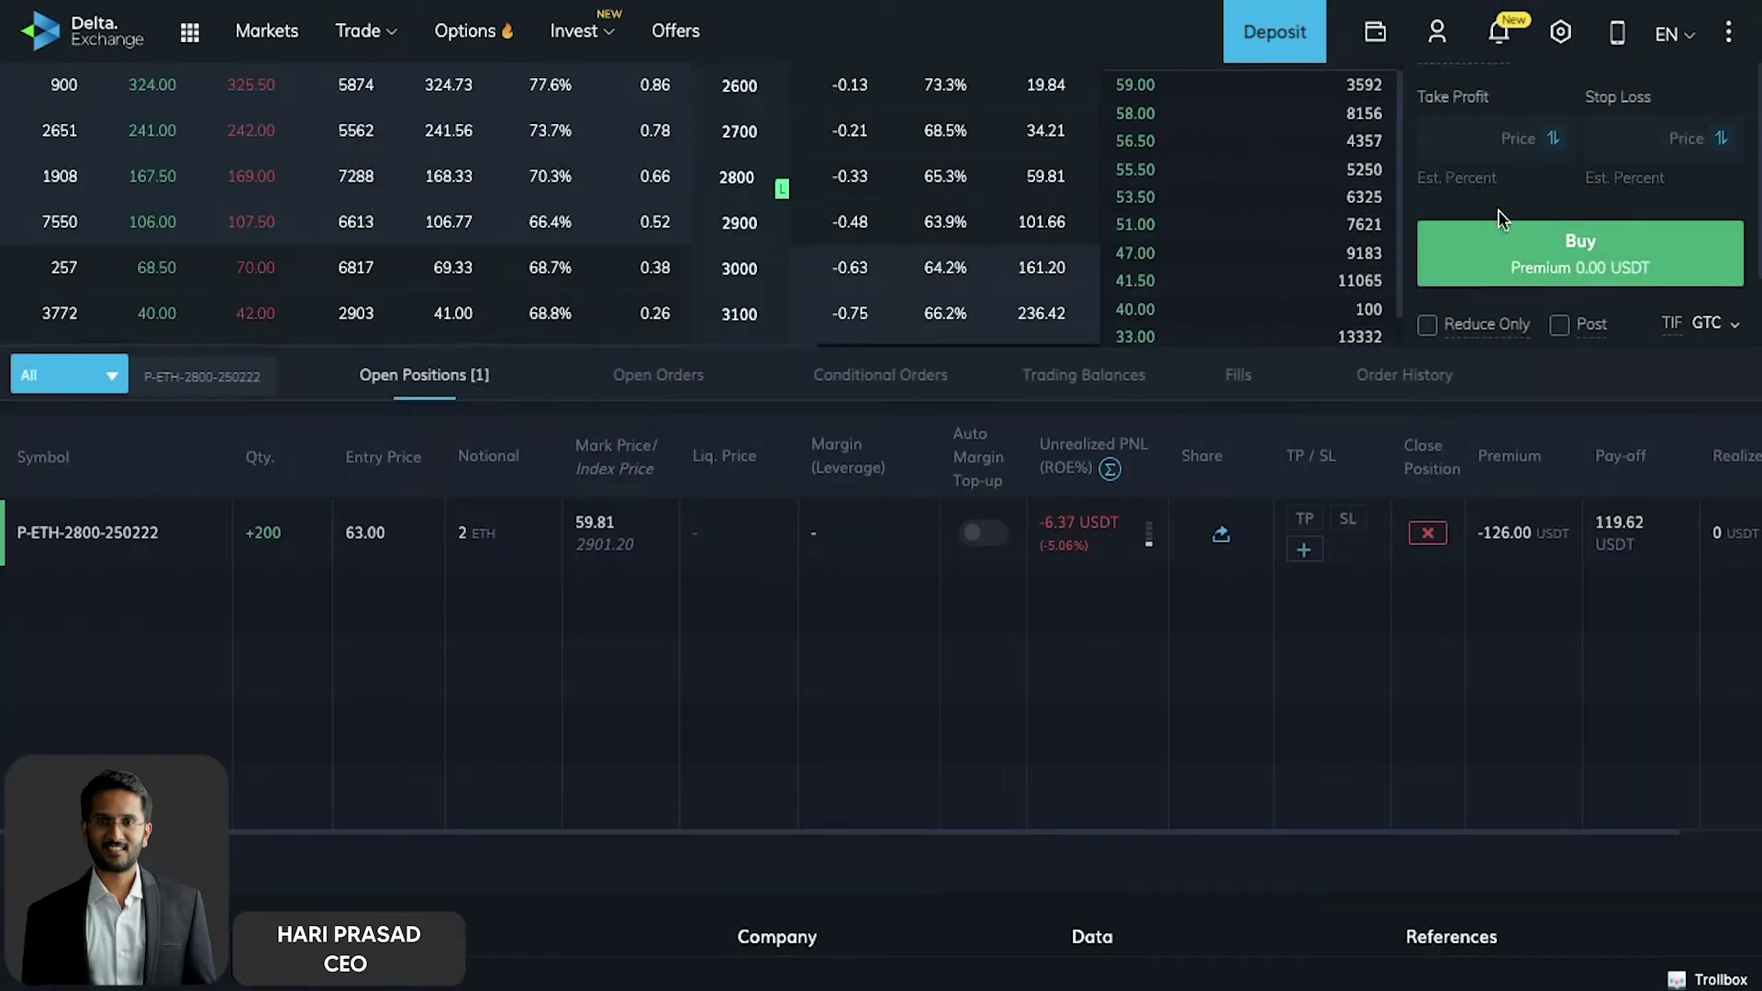
scroll(1397, 384, up, 3)
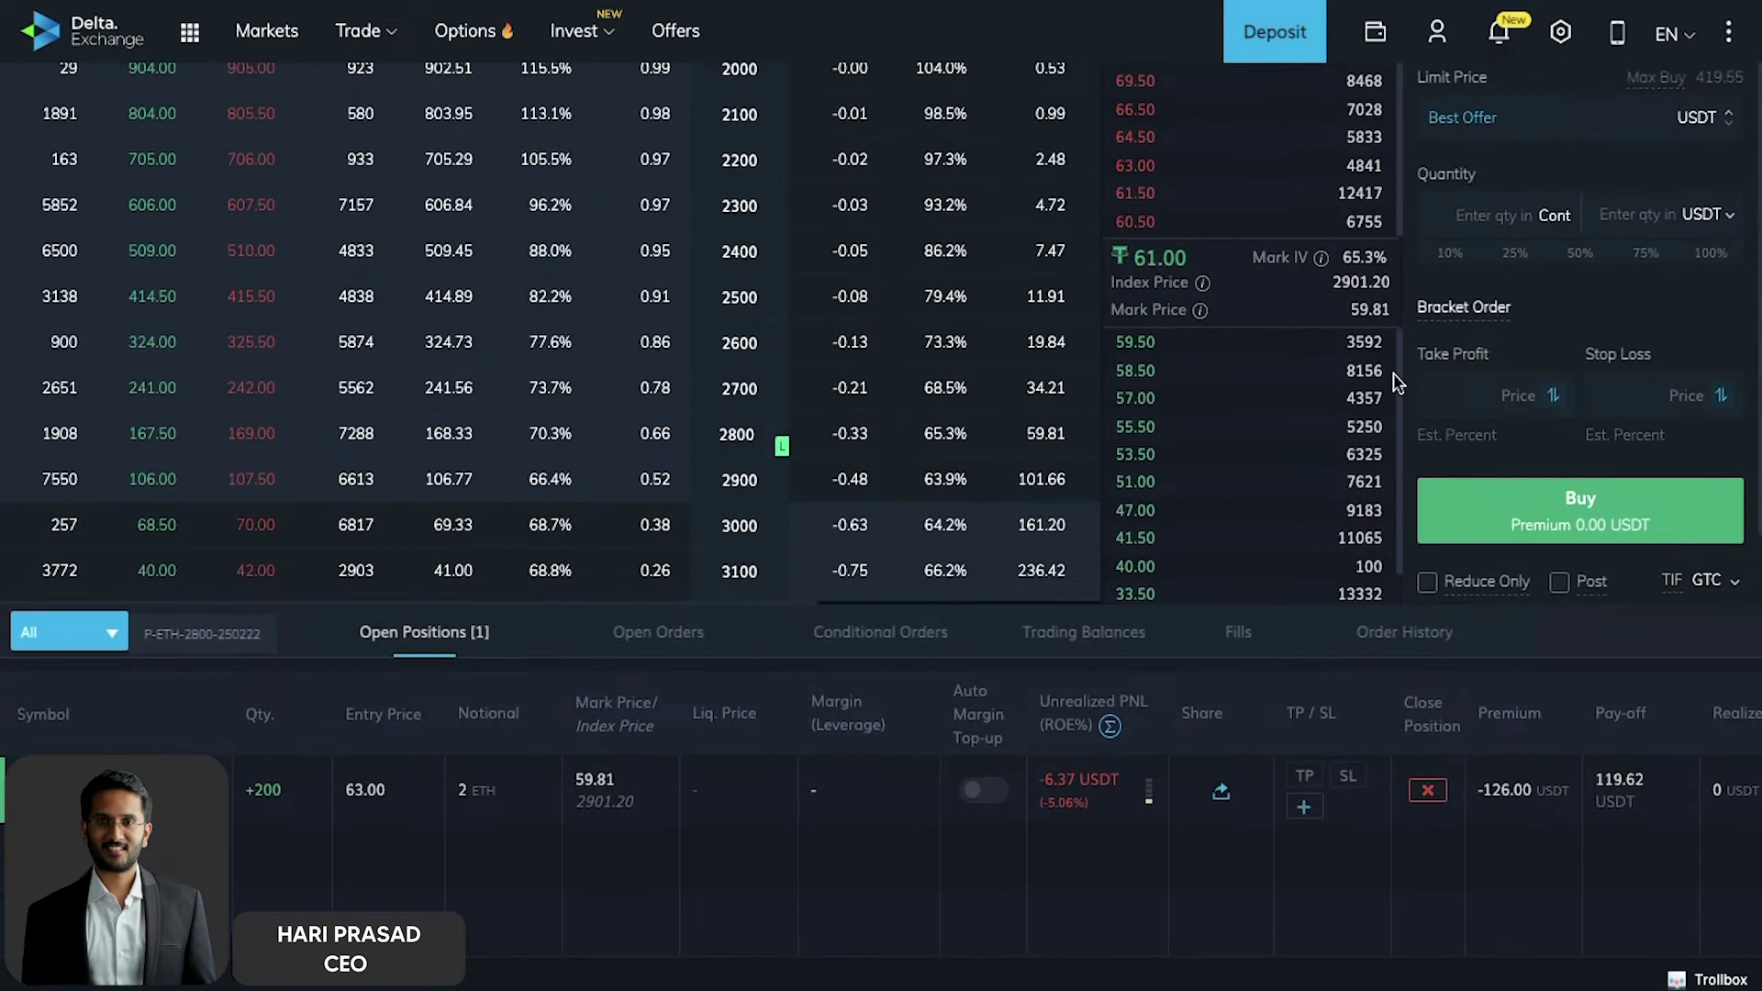
click(1487, 203)
text(1)
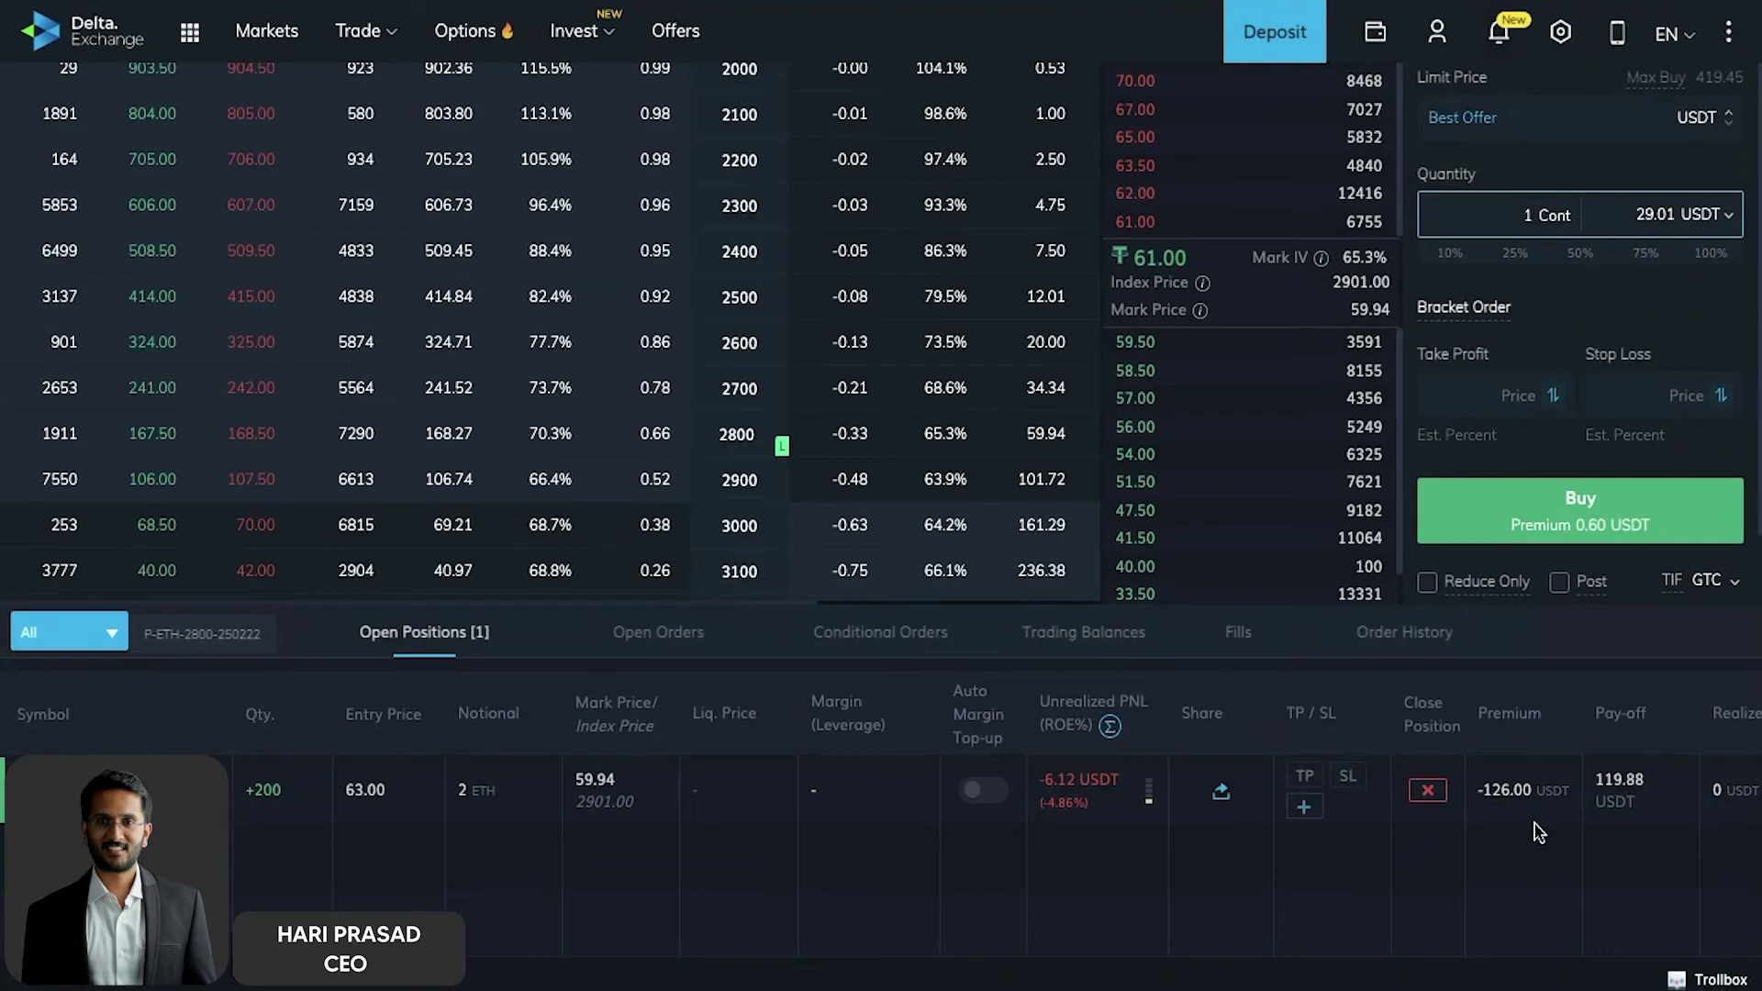
scroll(1648, 273, up, 1)
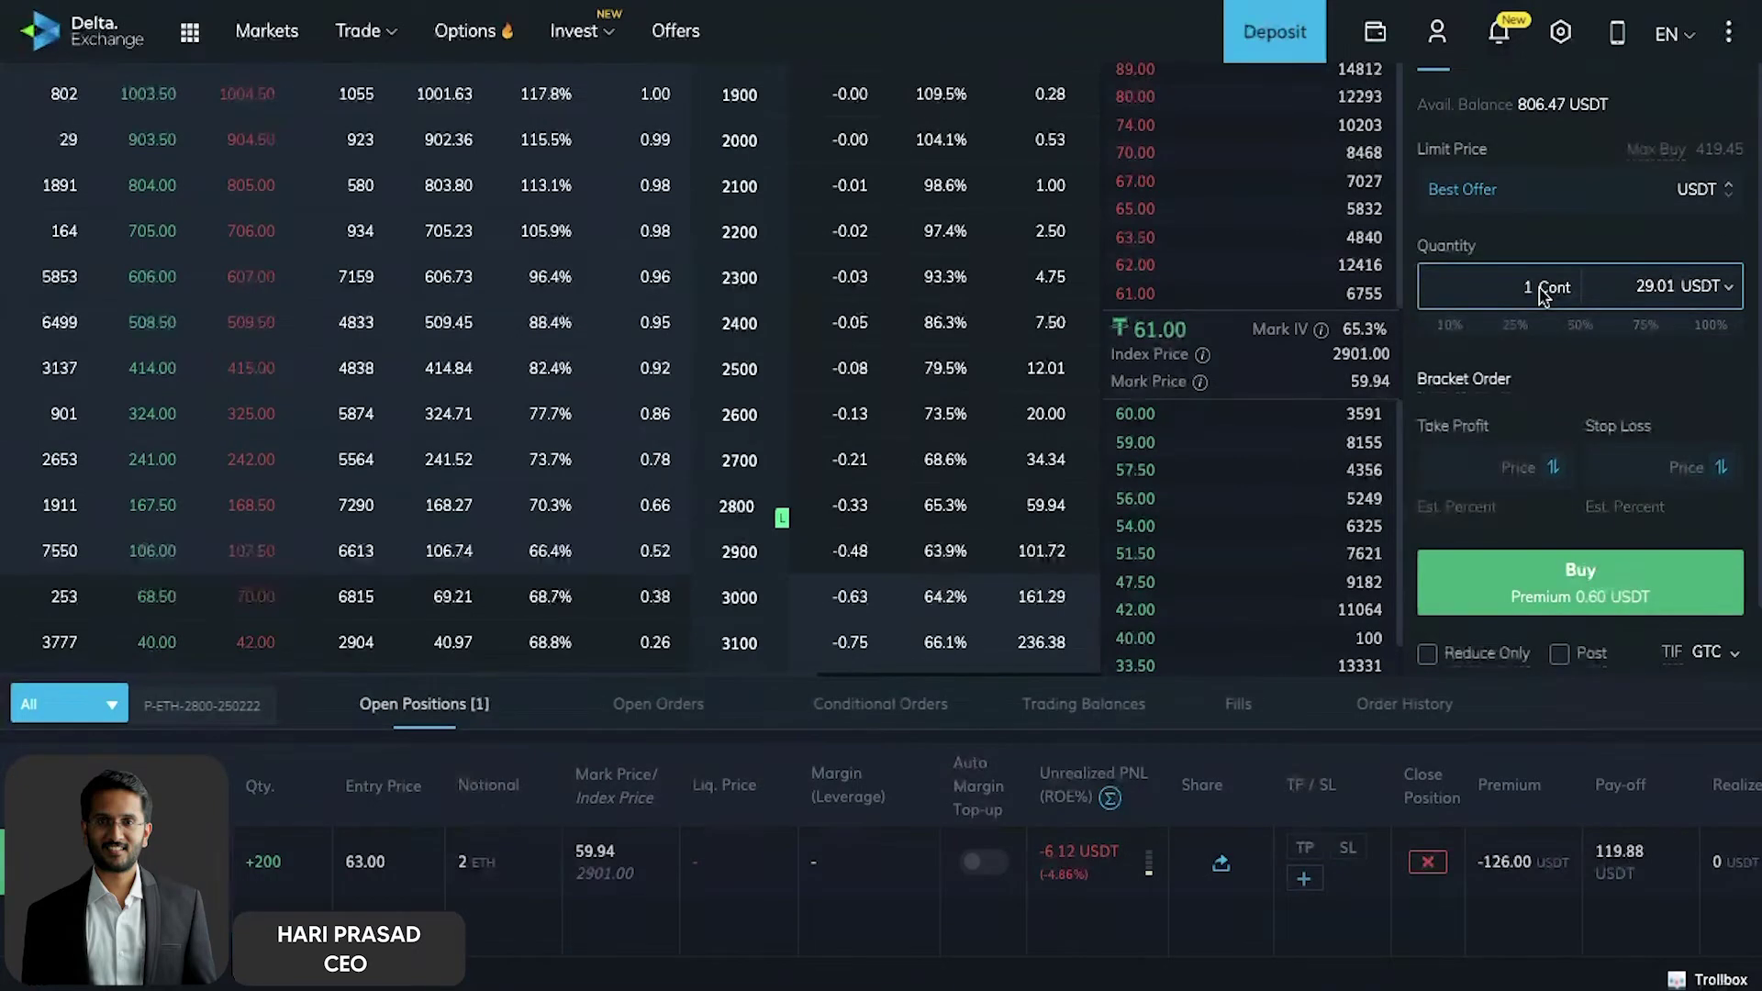
scroll(1542, 291, down, 1)
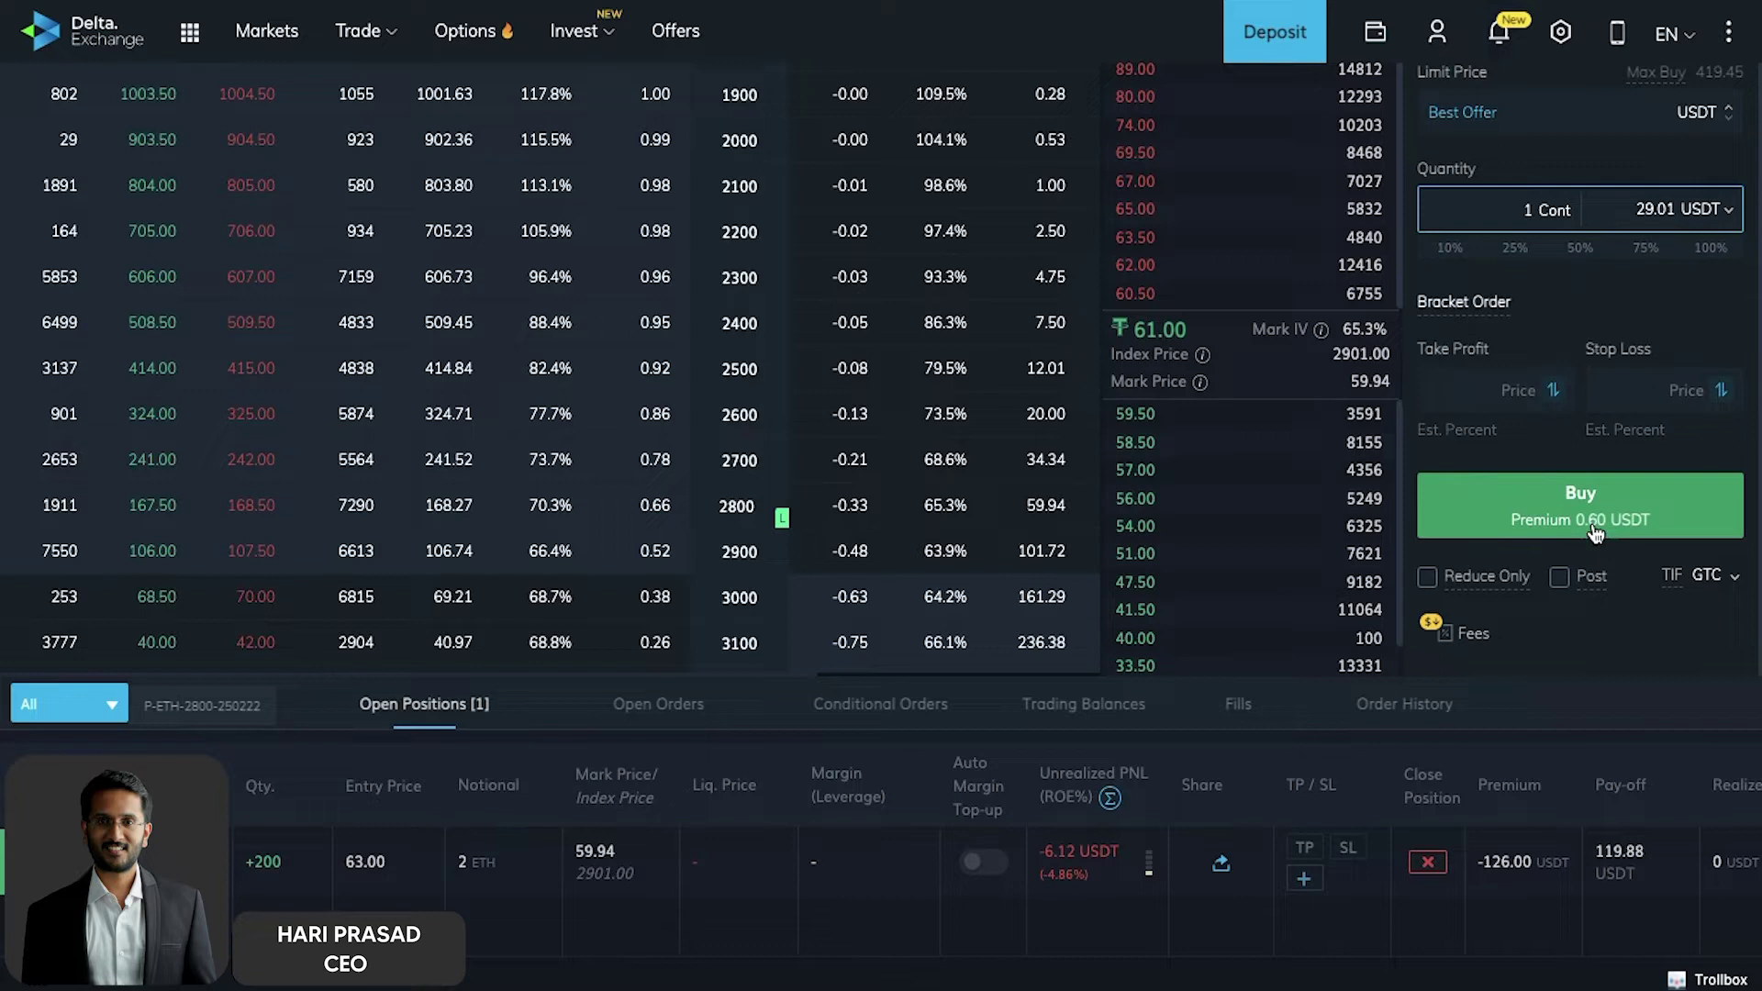
click(1560, 521)
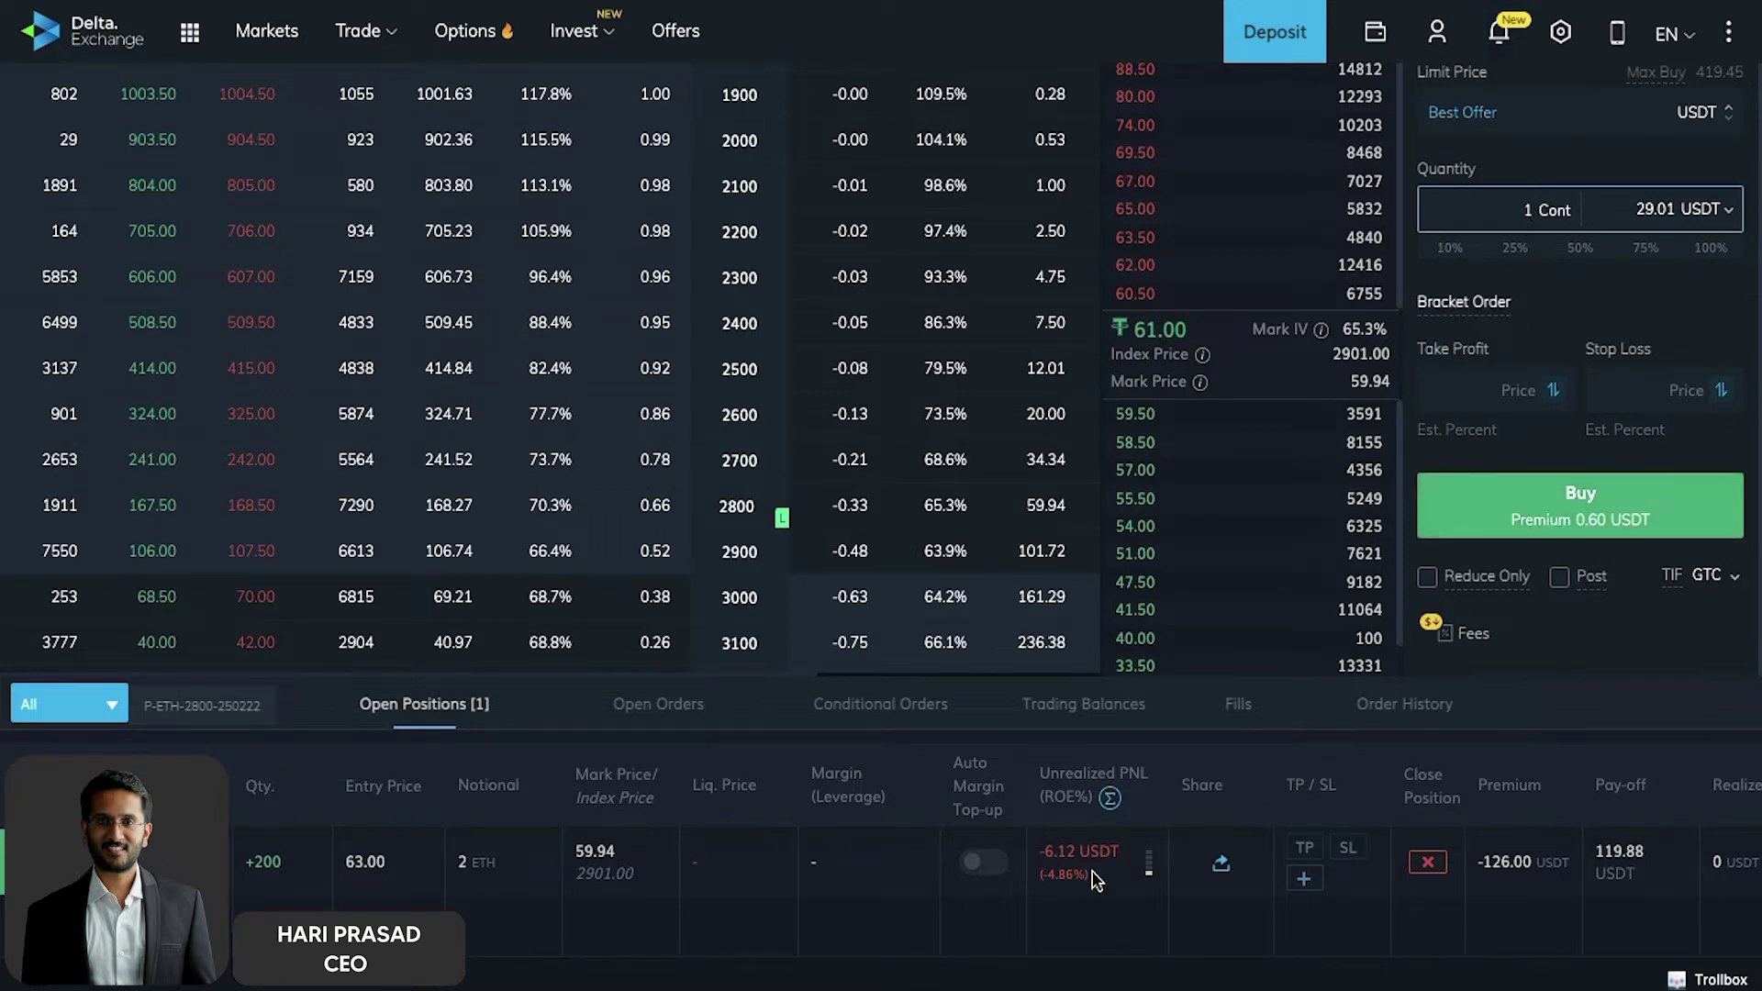
mouse_move(1081, 881)
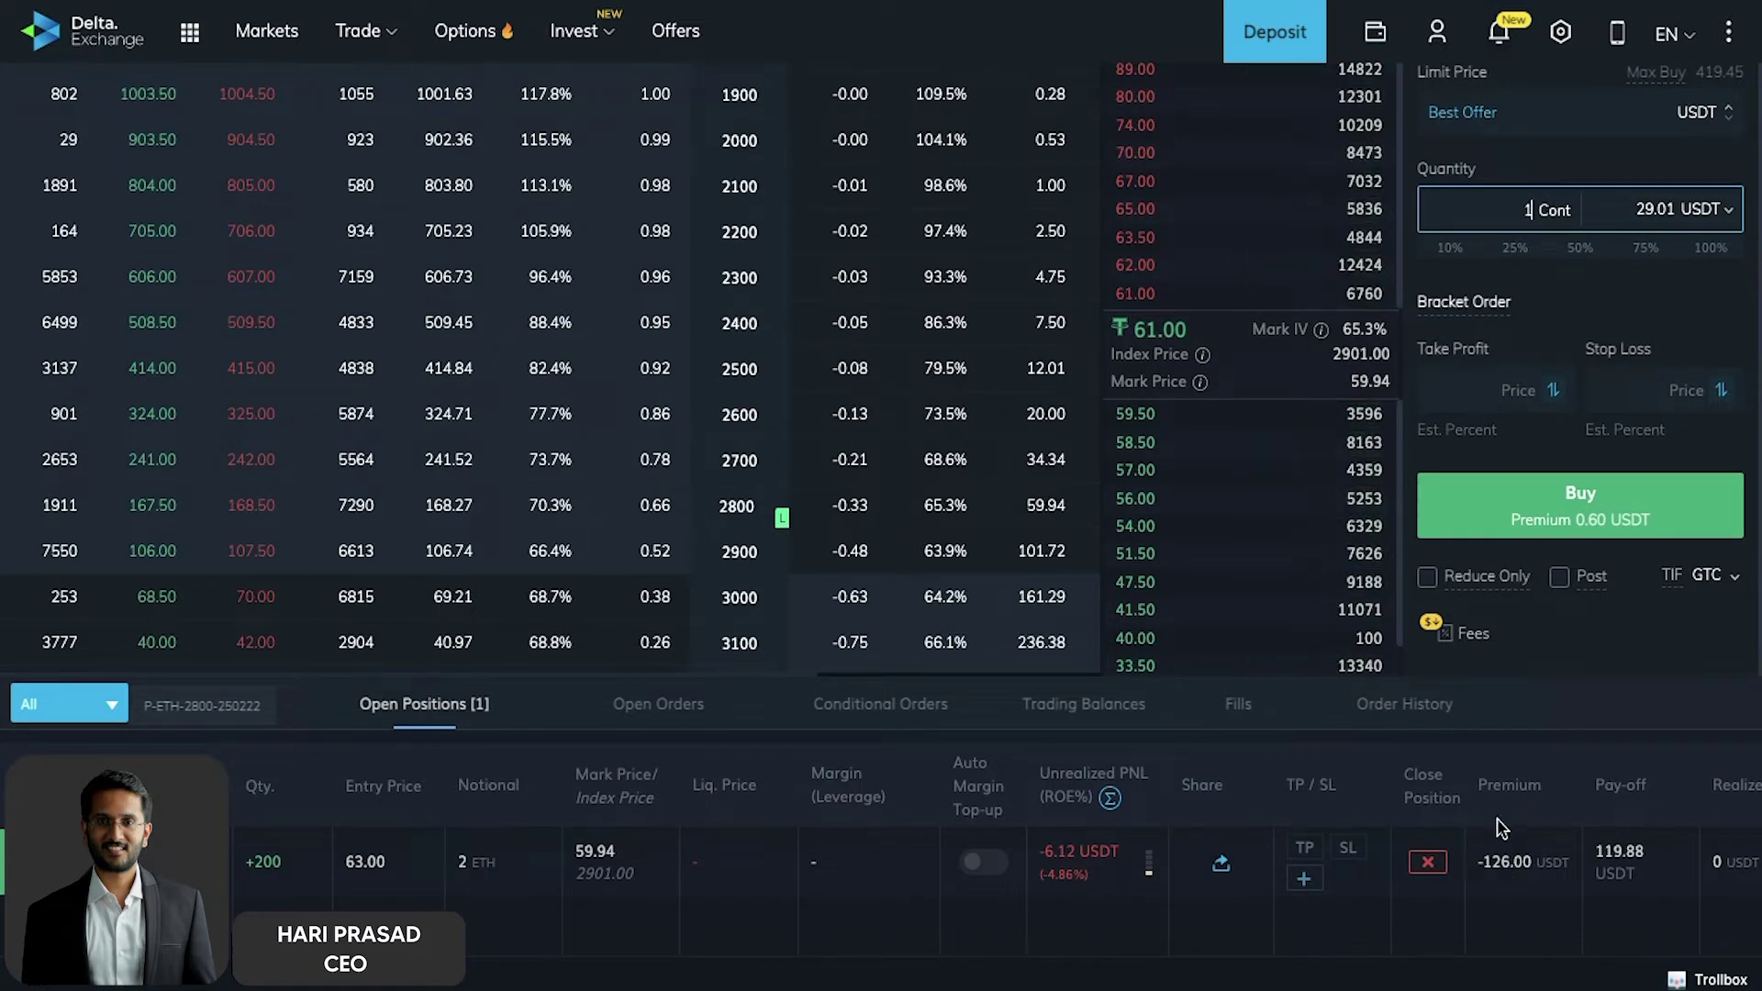
mouse_move(1499, 876)
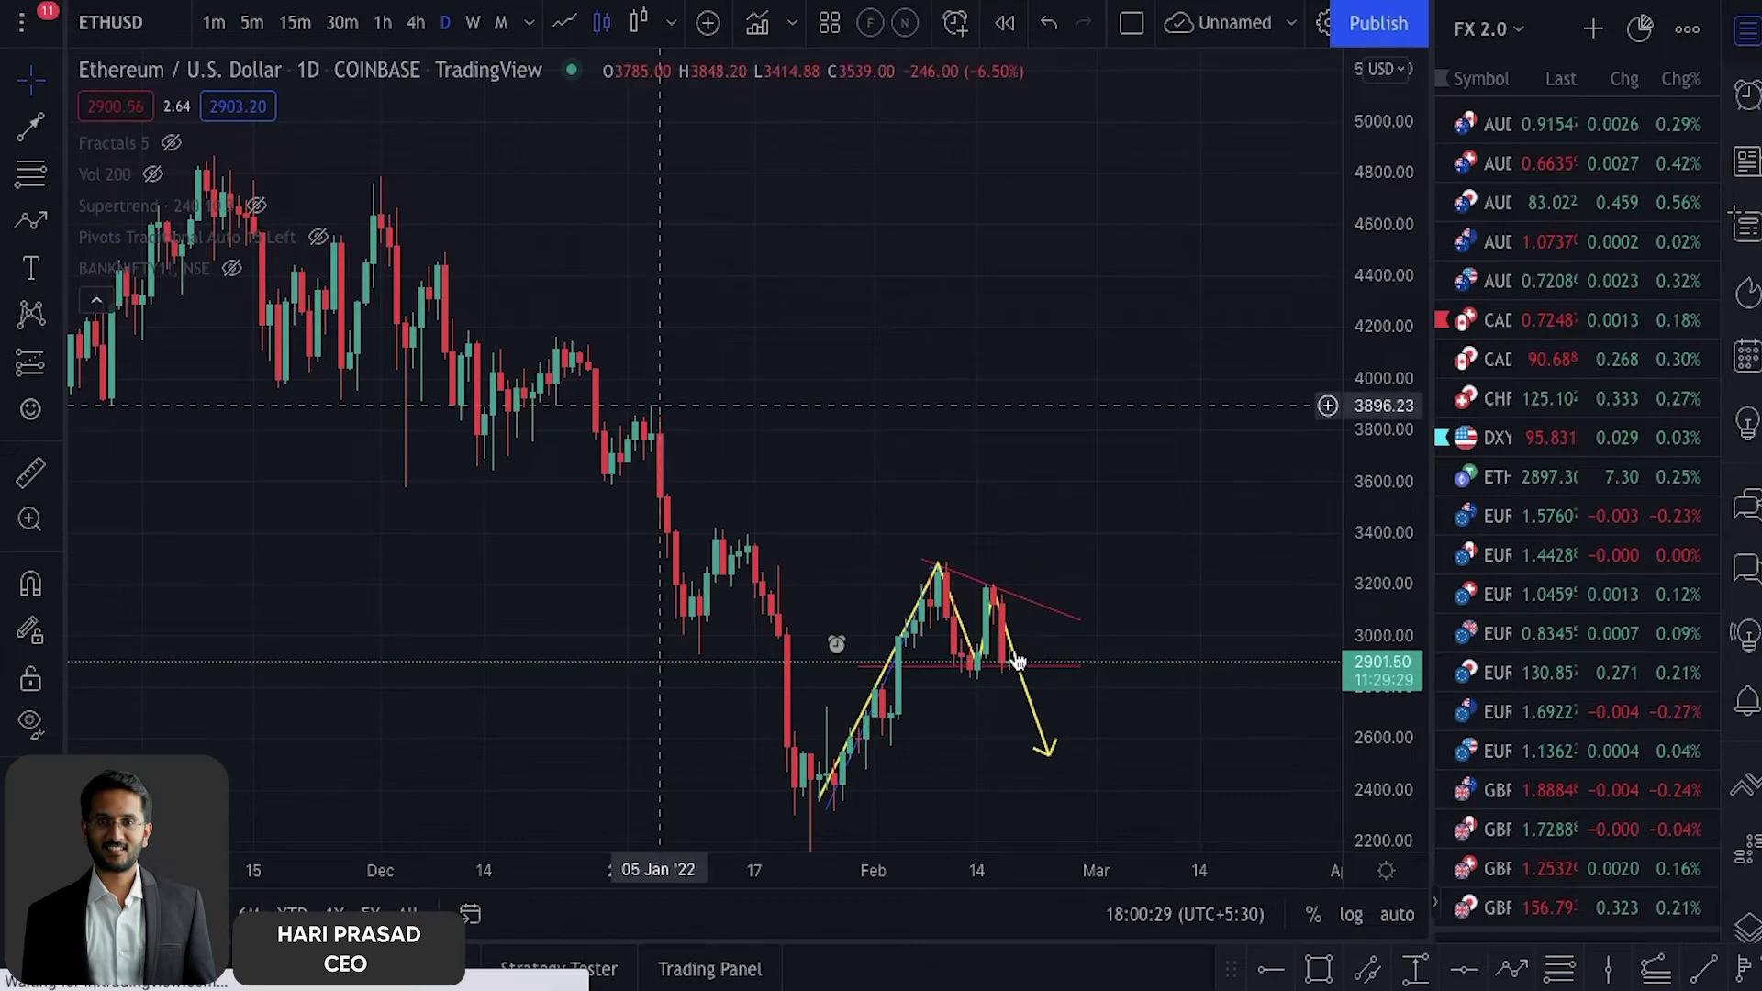
- Erase the yellow zig-zag arrow from the ETHUSD chart using the Eraser
click(56, 81)
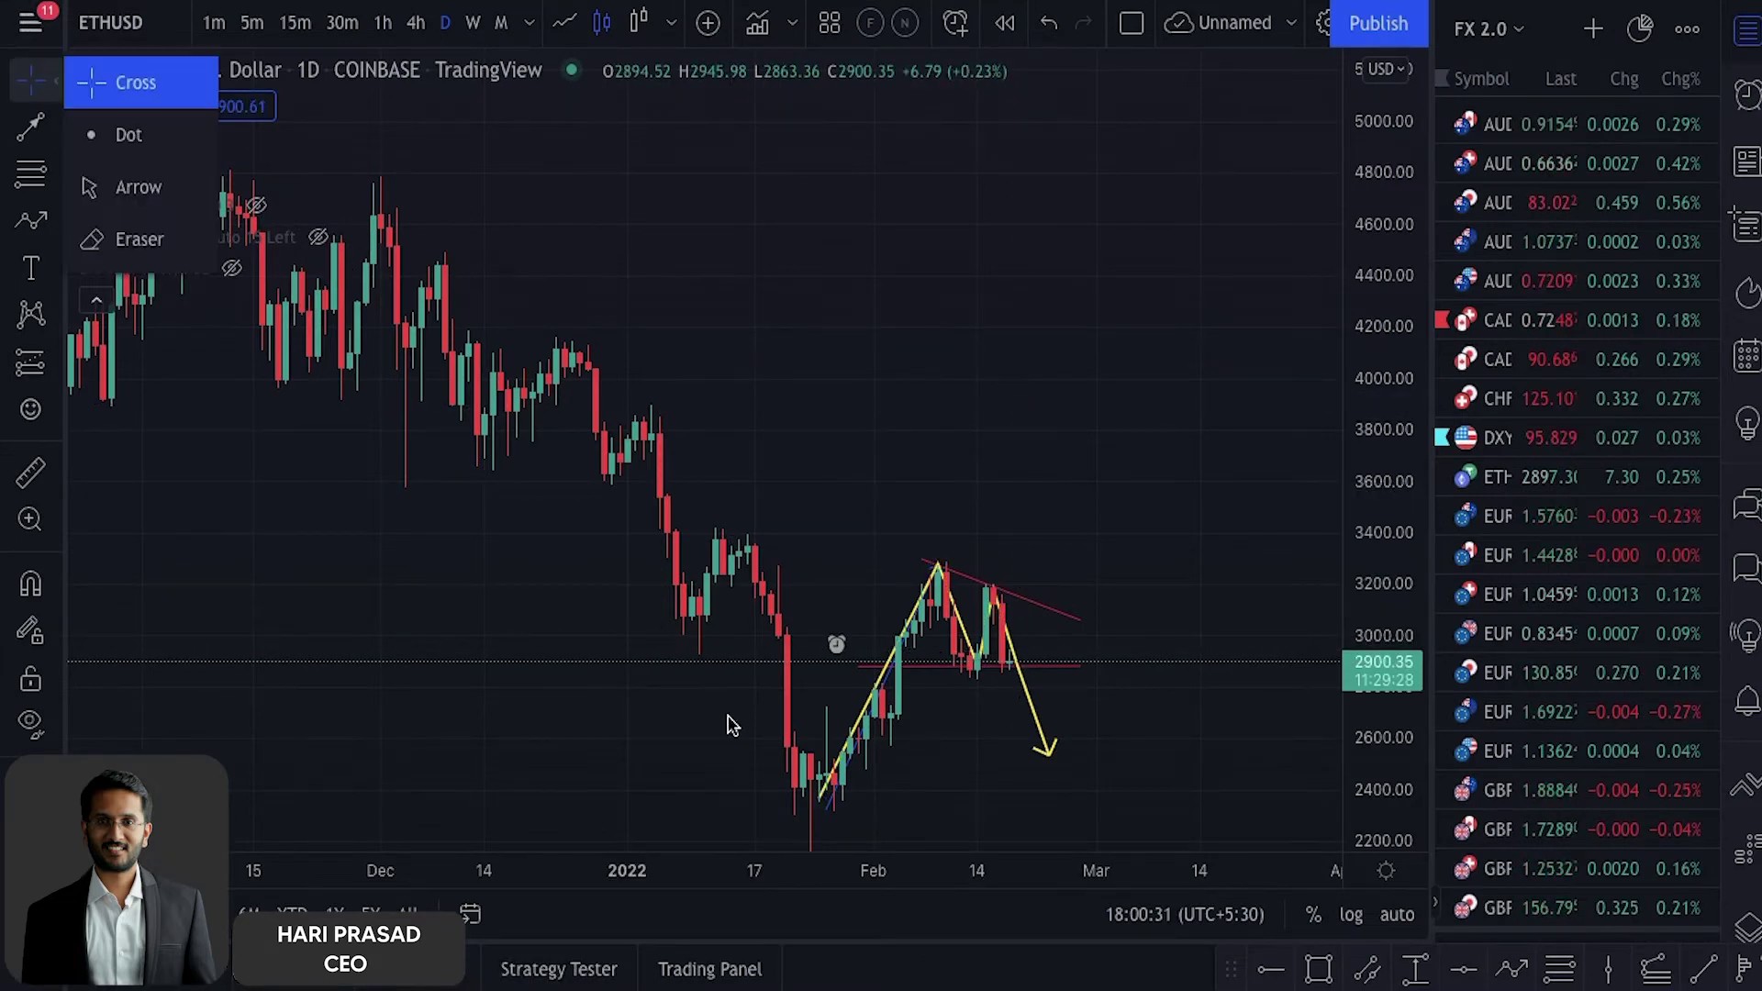
click(905, 645)
key(Delete)
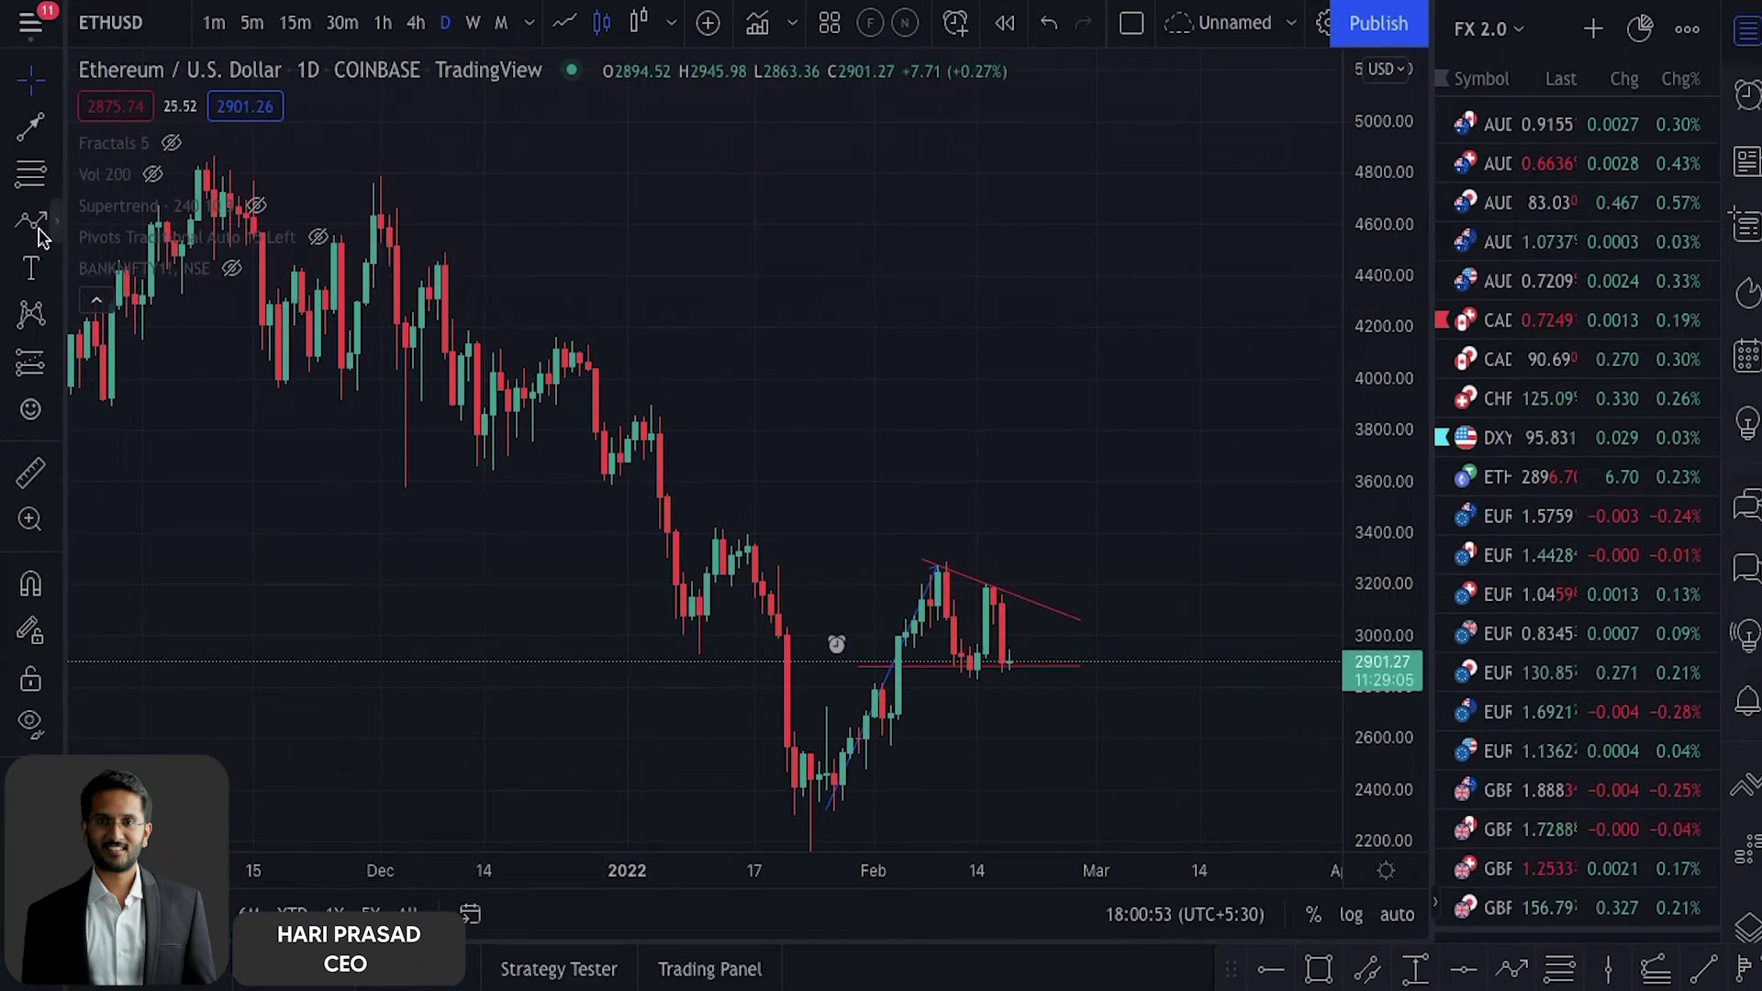
- Add a text note near 4277 reading 'buying a pe you pay premium 61$', followed by a blank line
click(30, 267)
click(757, 306)
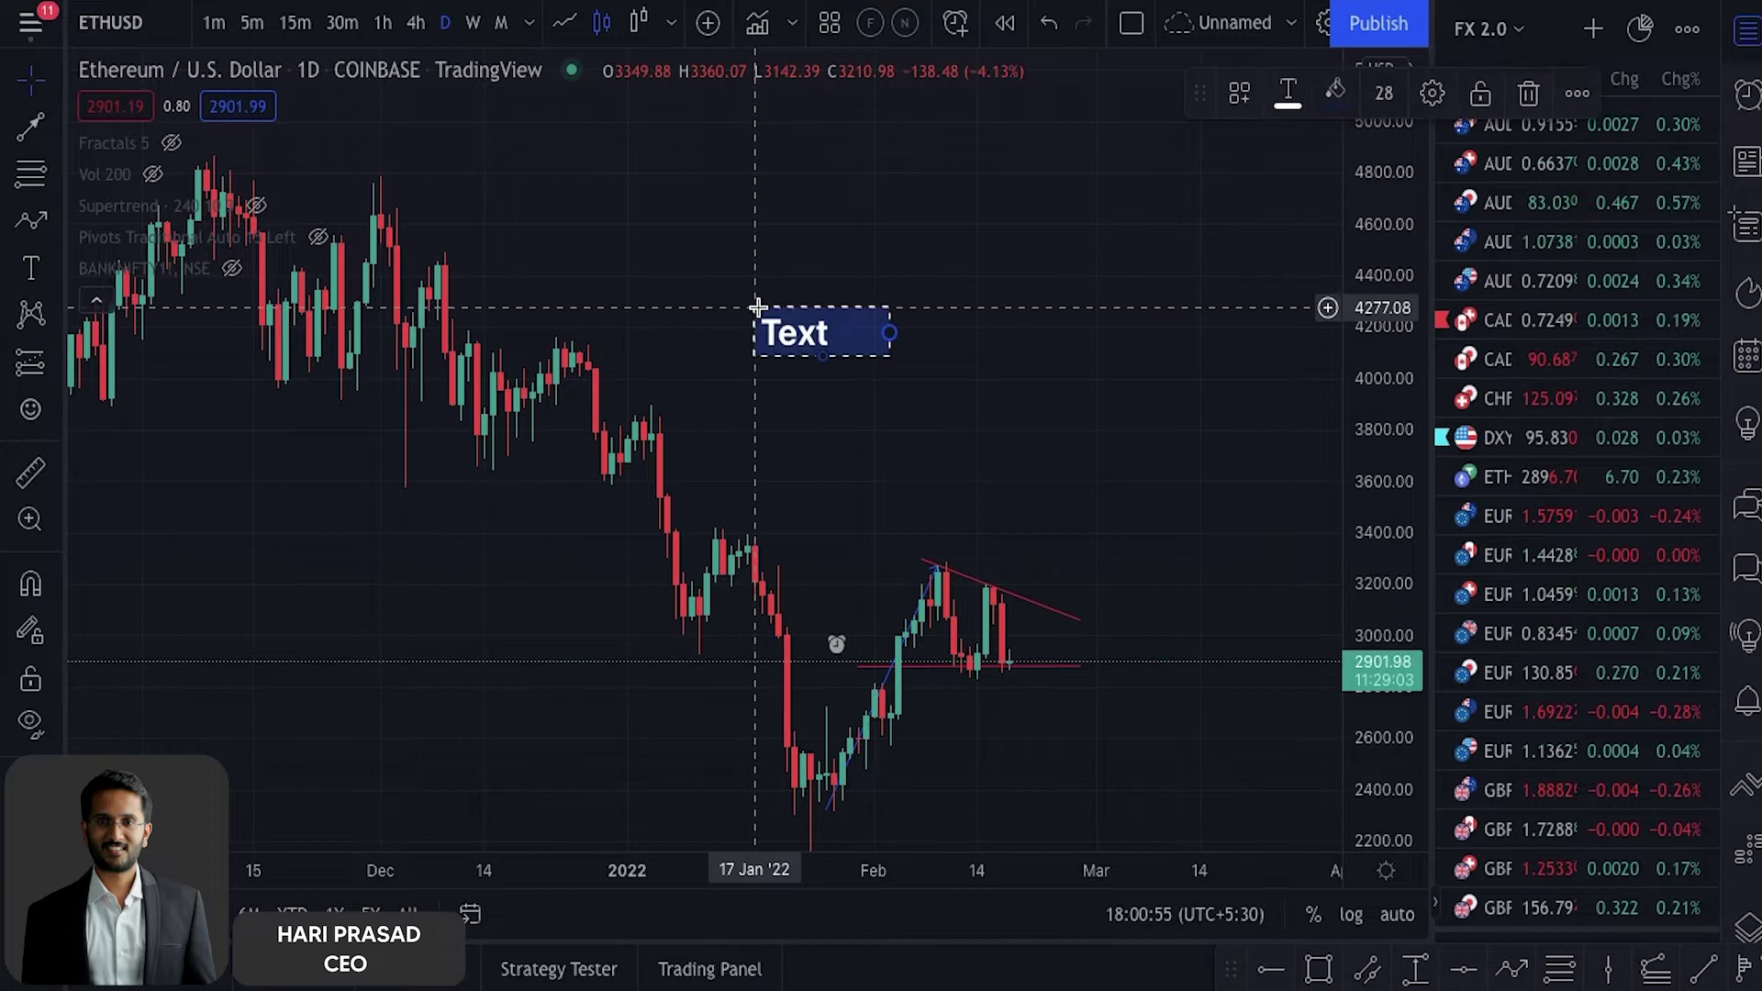
text(buy)
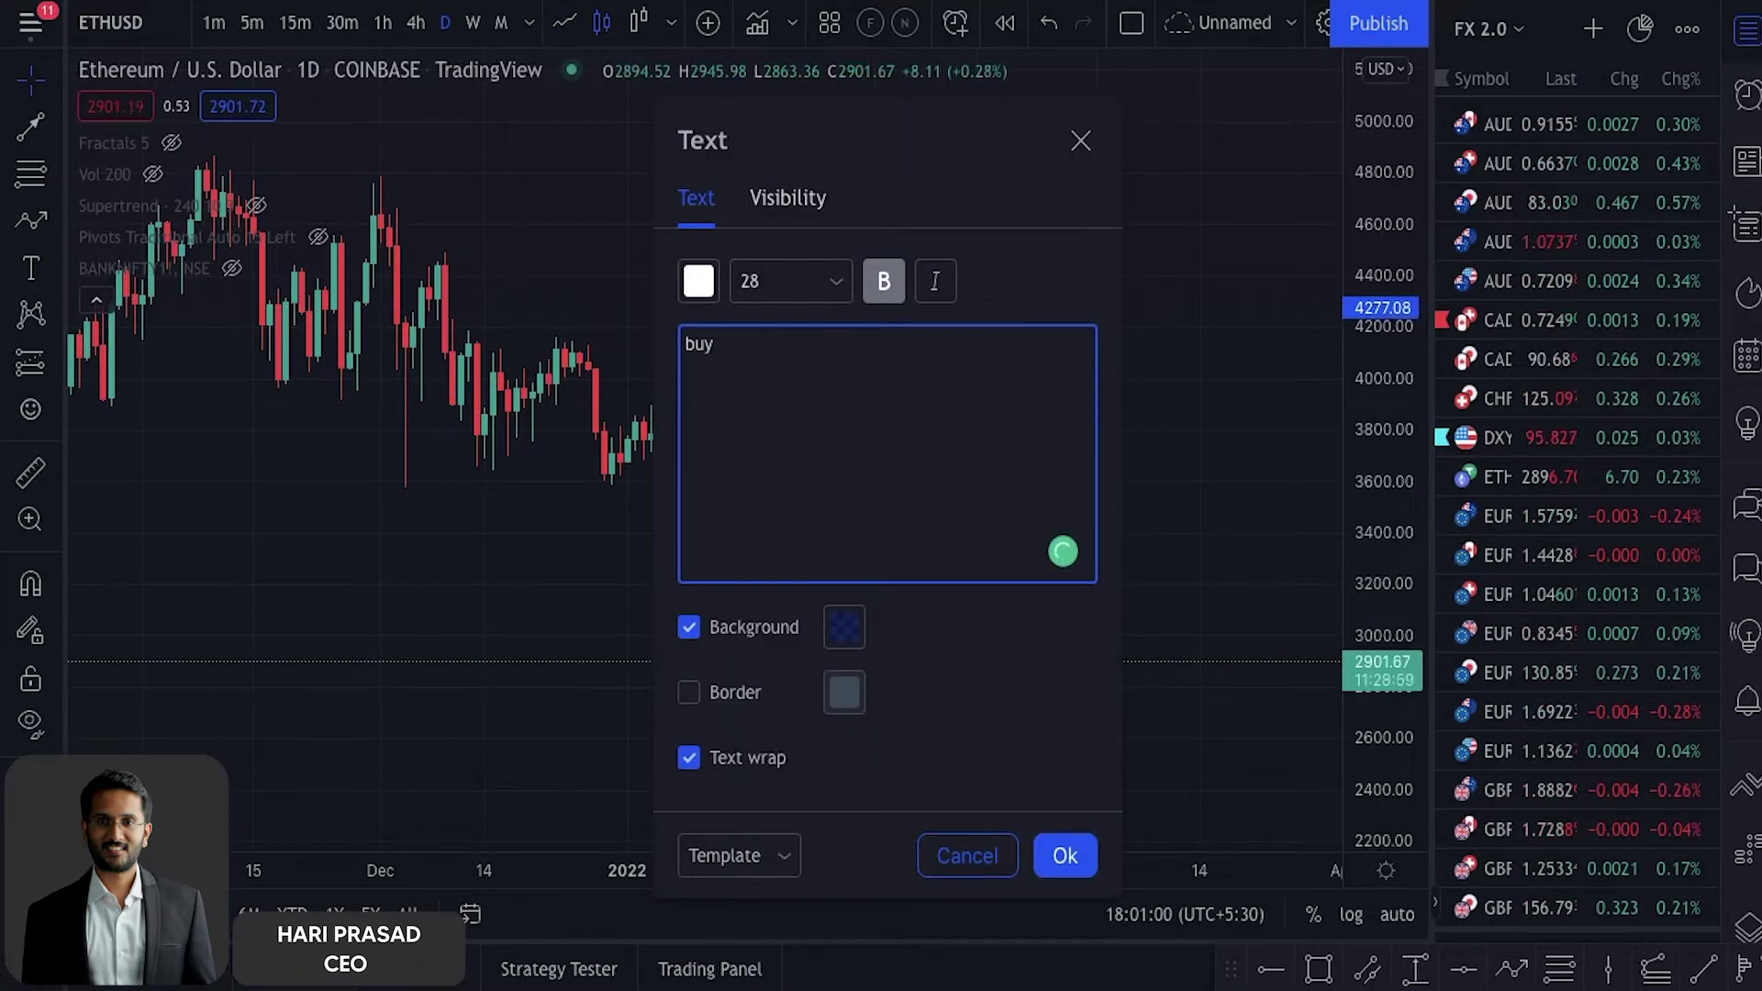
text(ing )
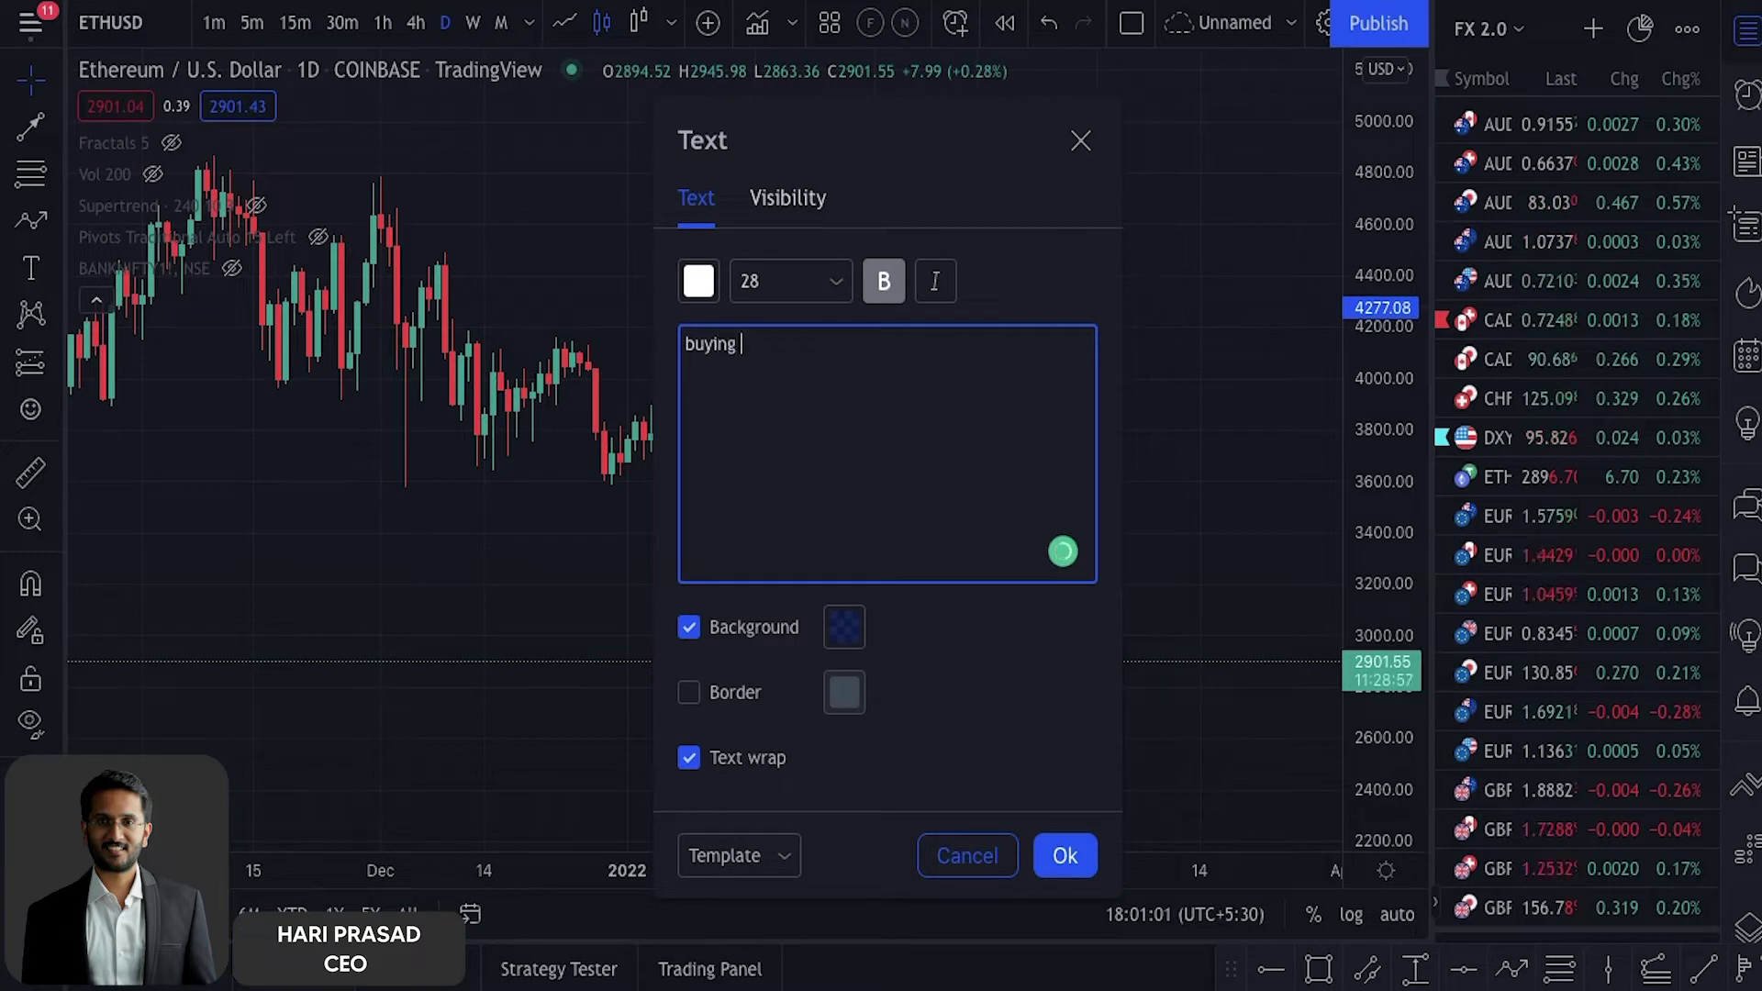
text(a pe y)
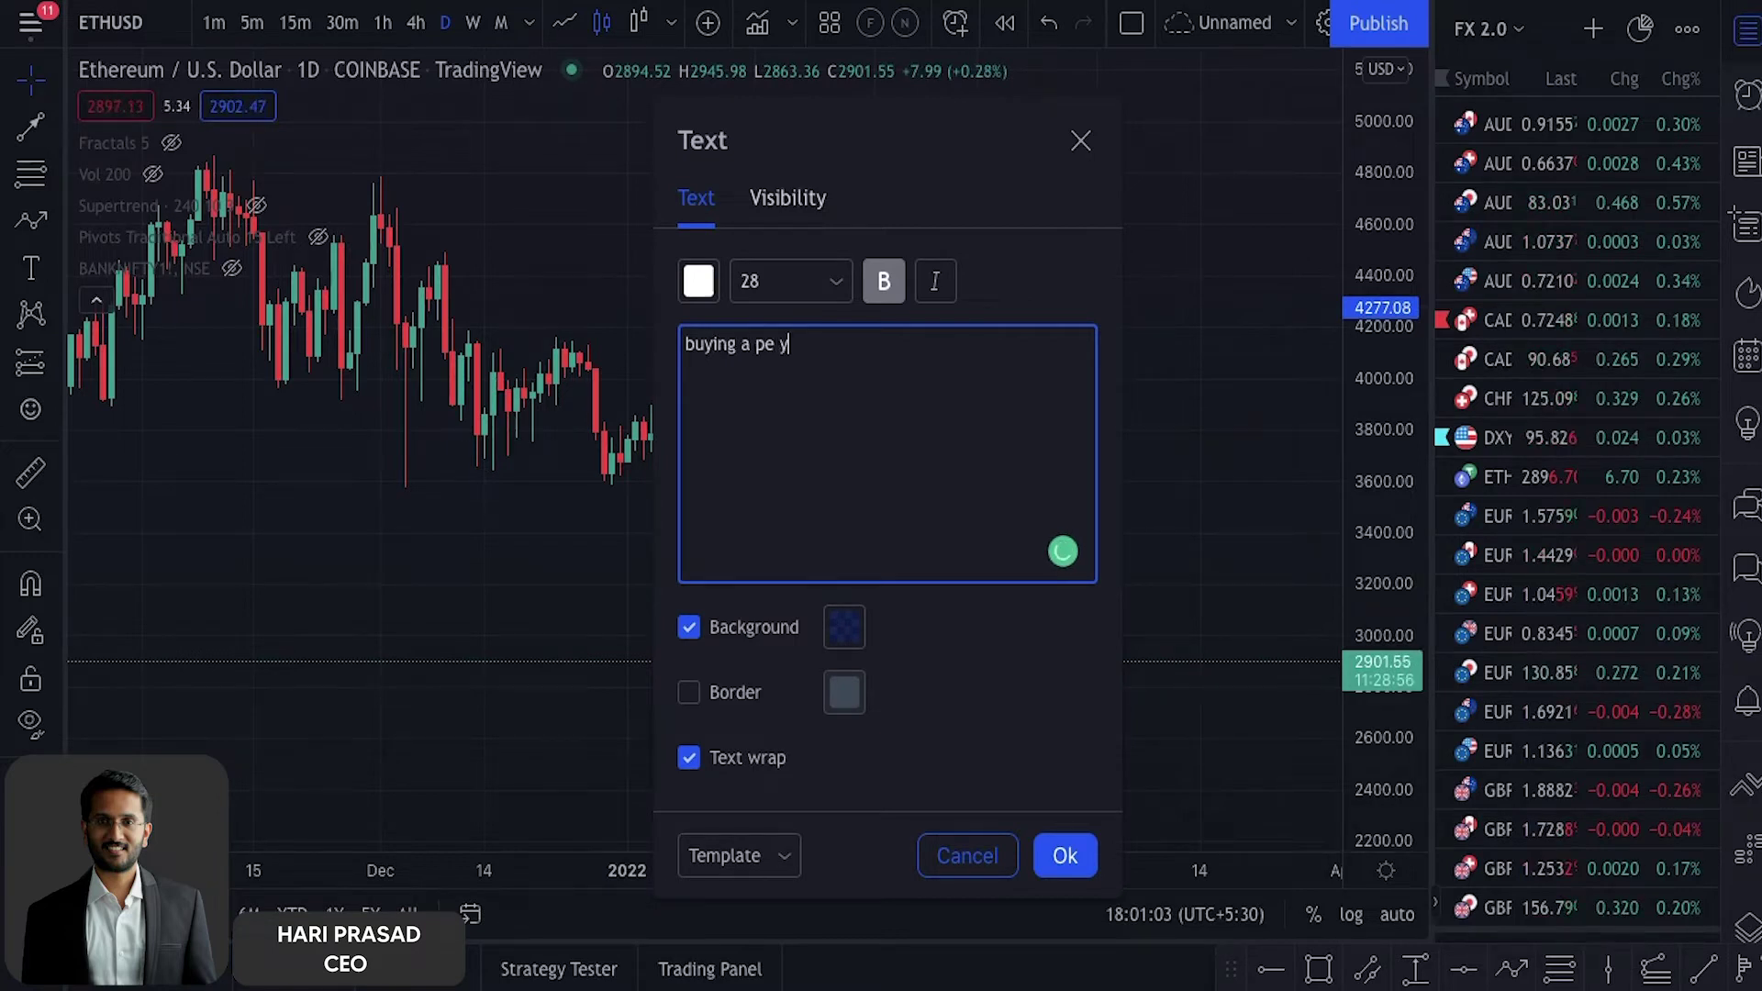
text(ou pay premi)
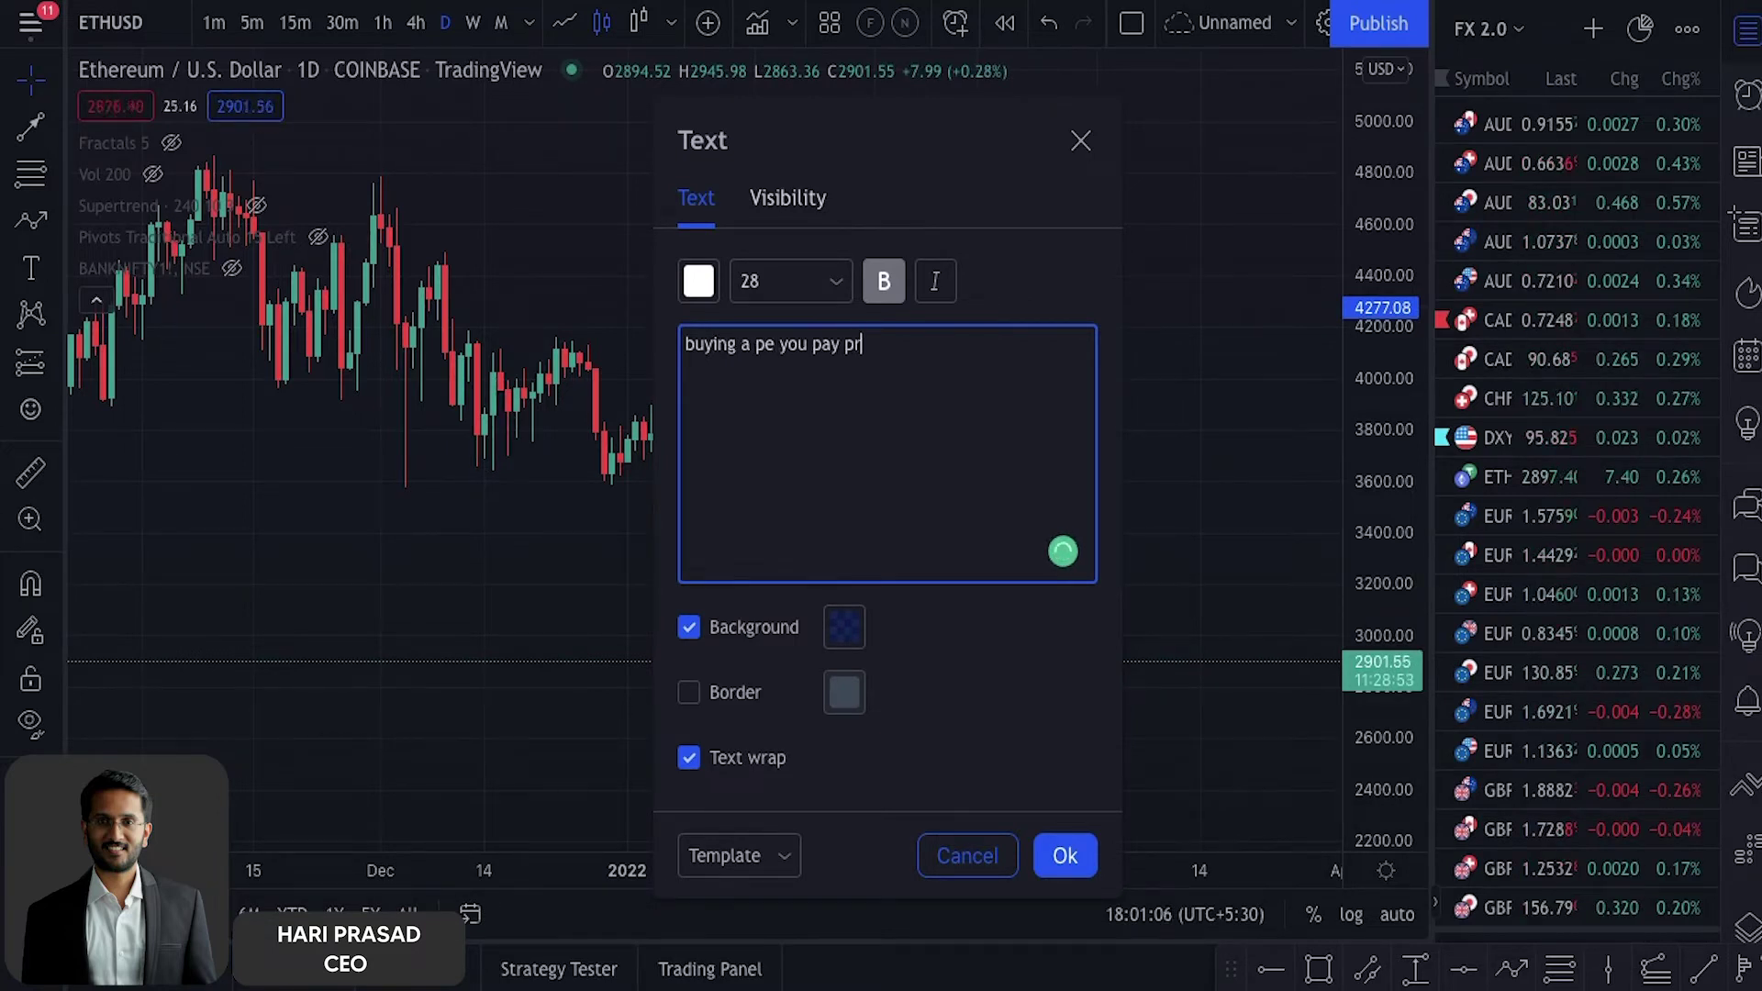
text(um)
key(Return)
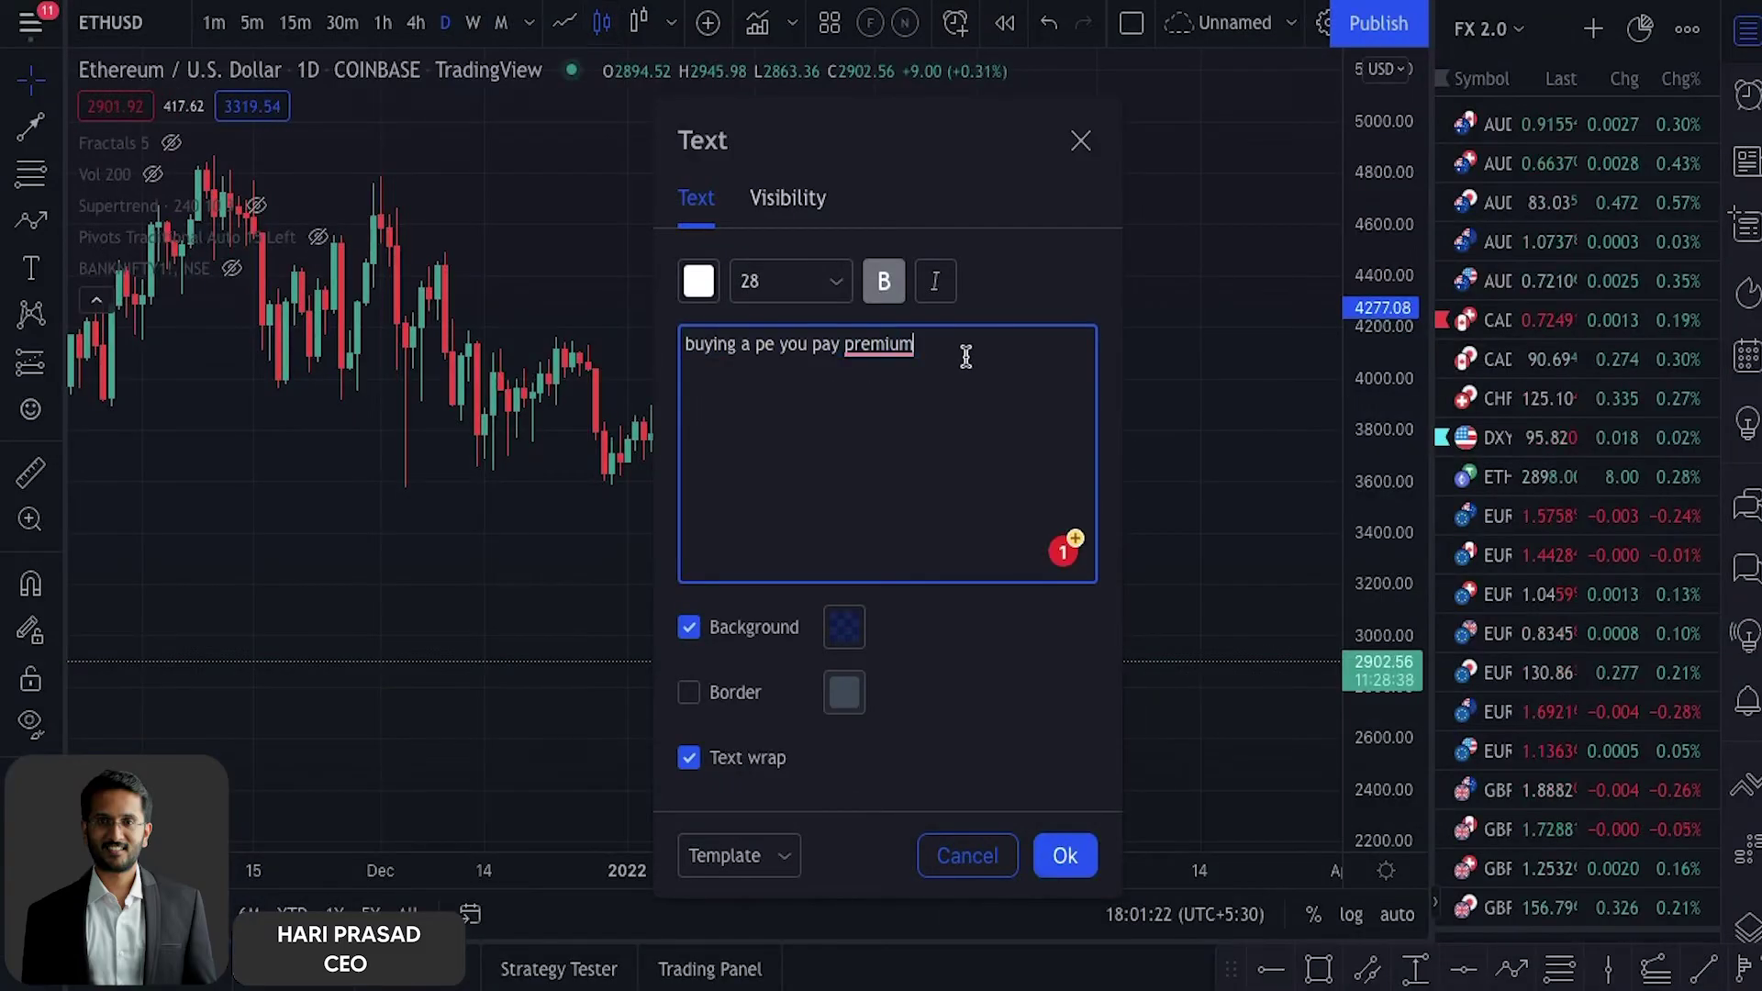
text(61$)
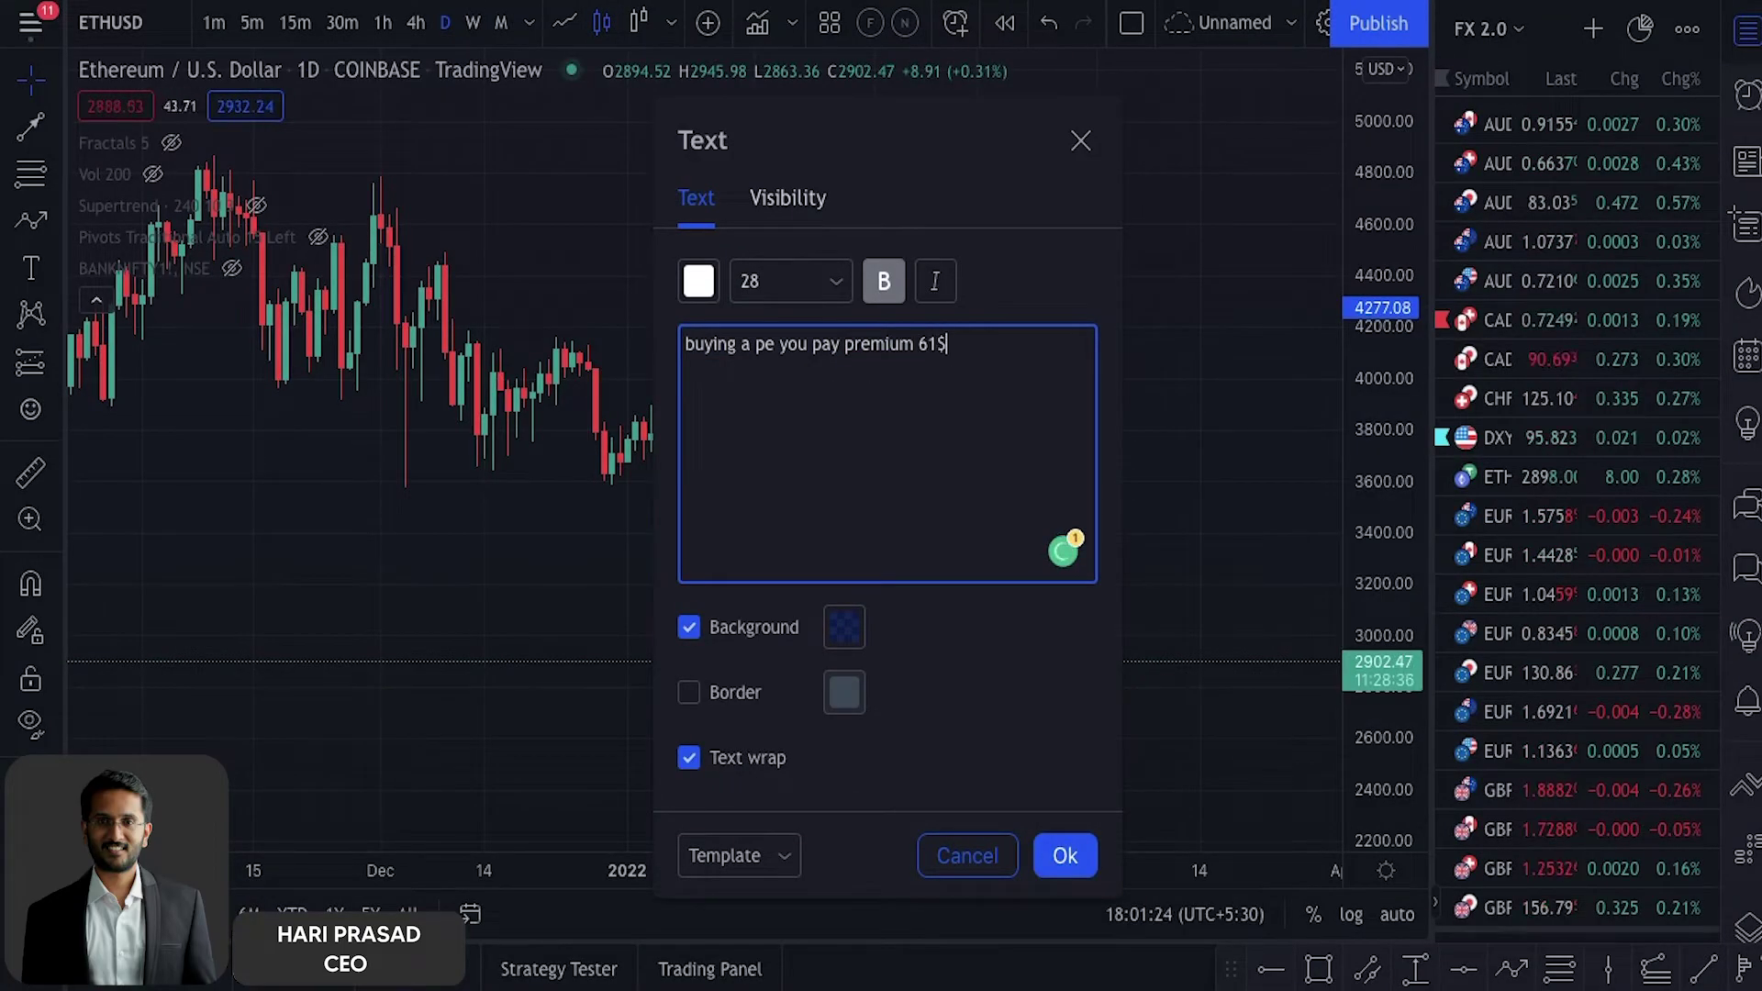
key(Return)
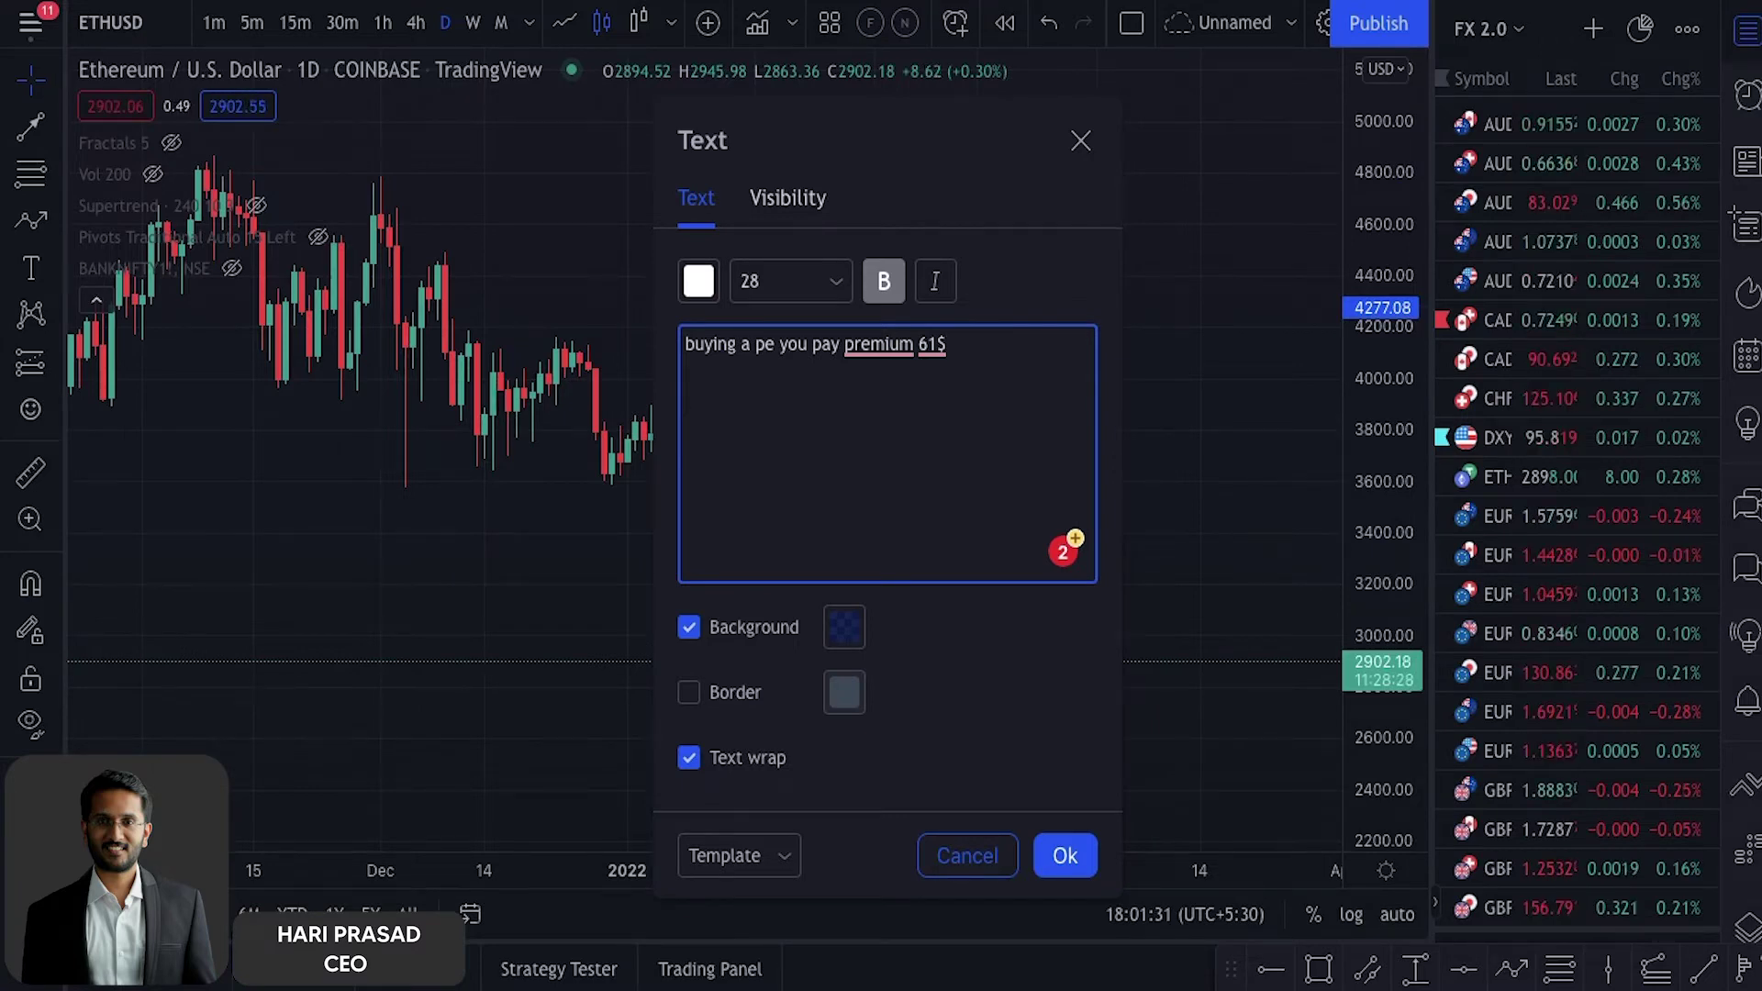
key(Return)
key(Return)
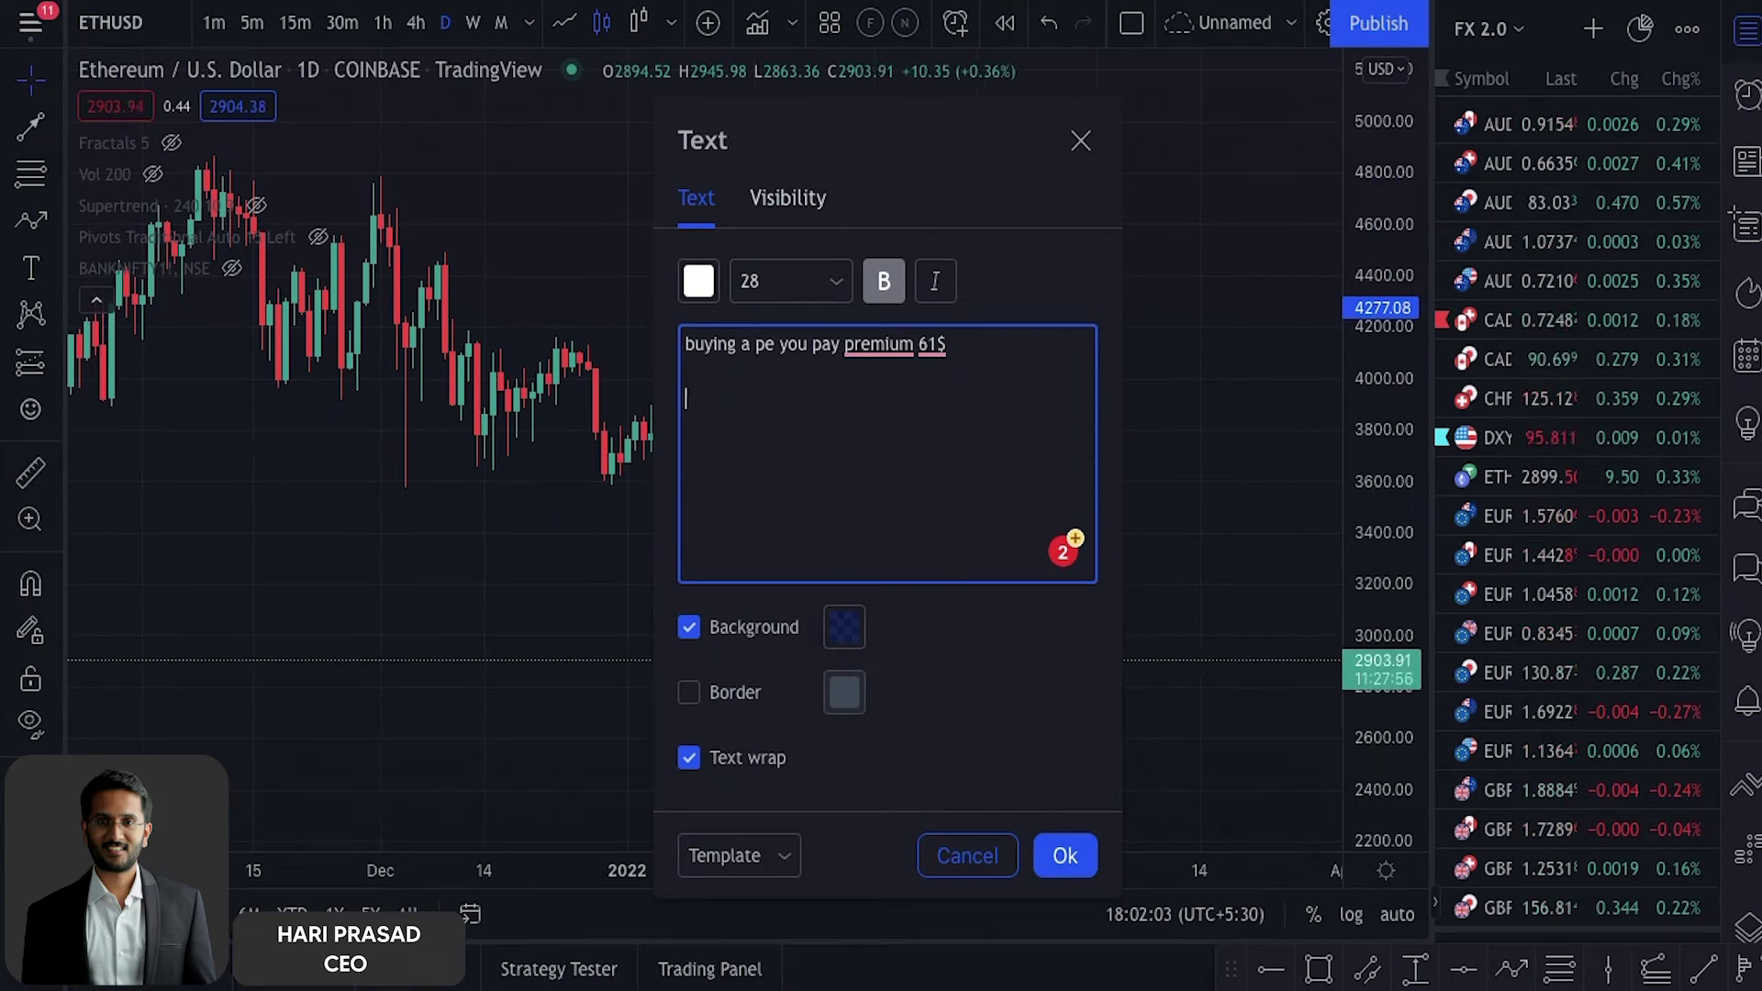
- Add the second paragraph 'you may selling otm pe 2500 pe' to the note
key(Return)
key(Return)
text(you may s)
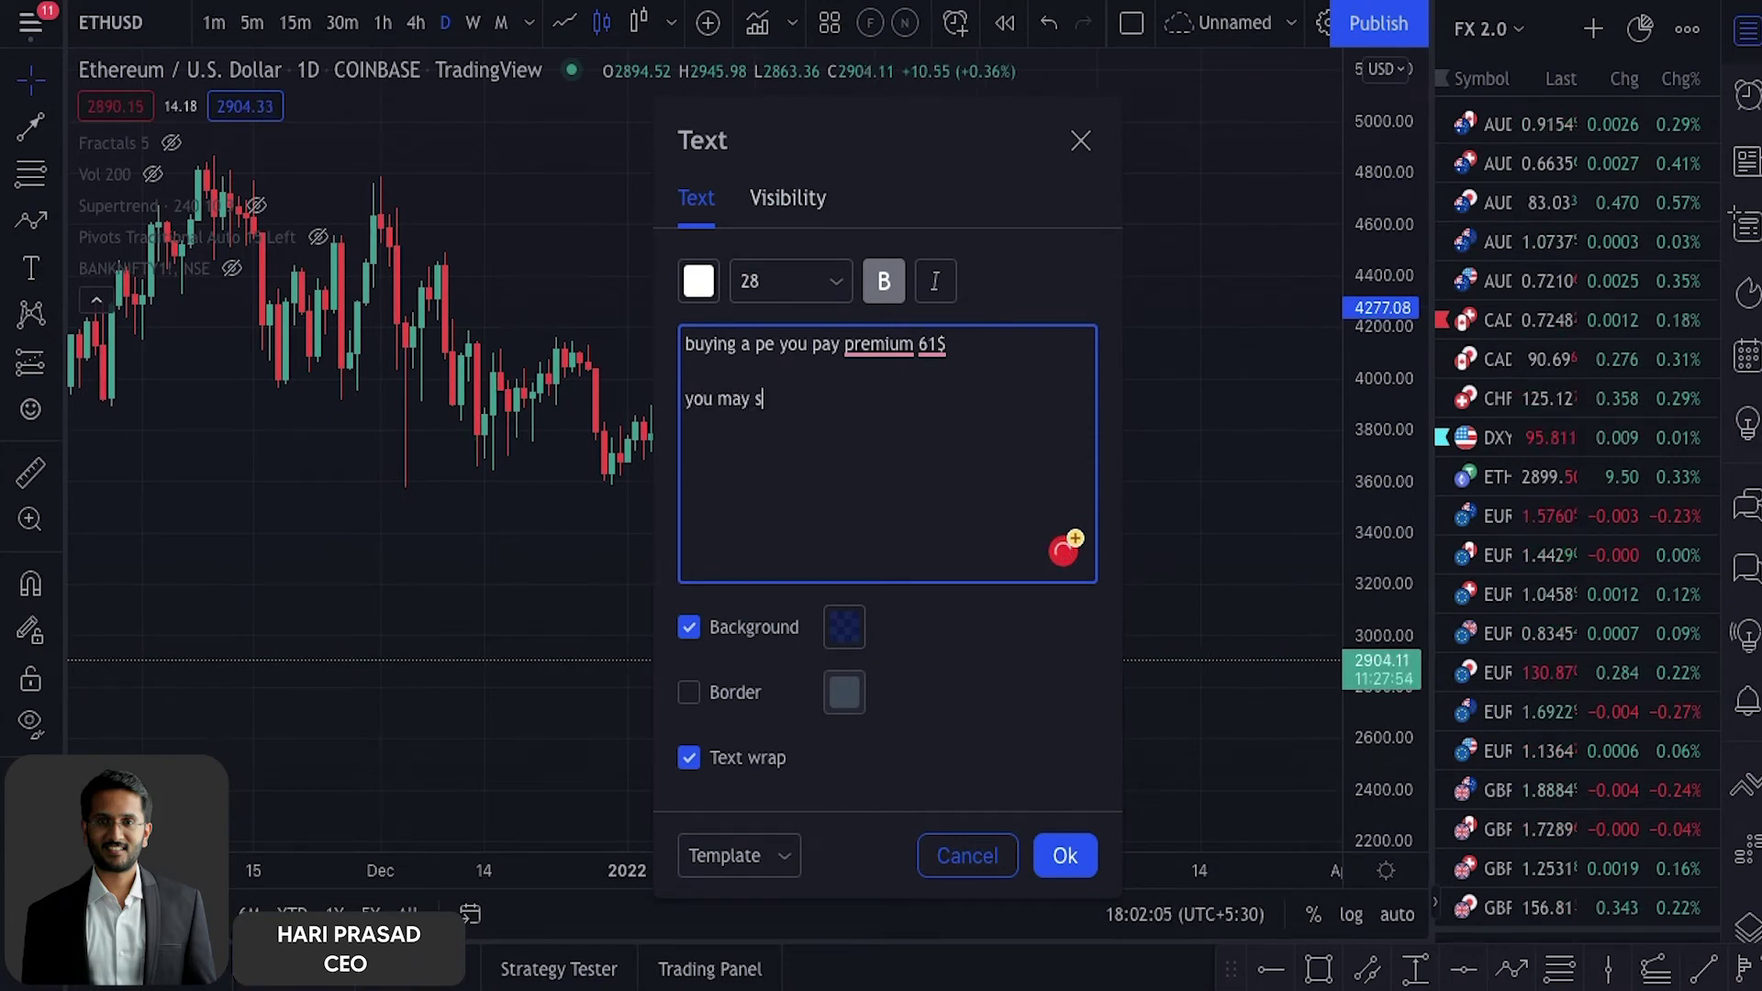
text(elling otm pe)
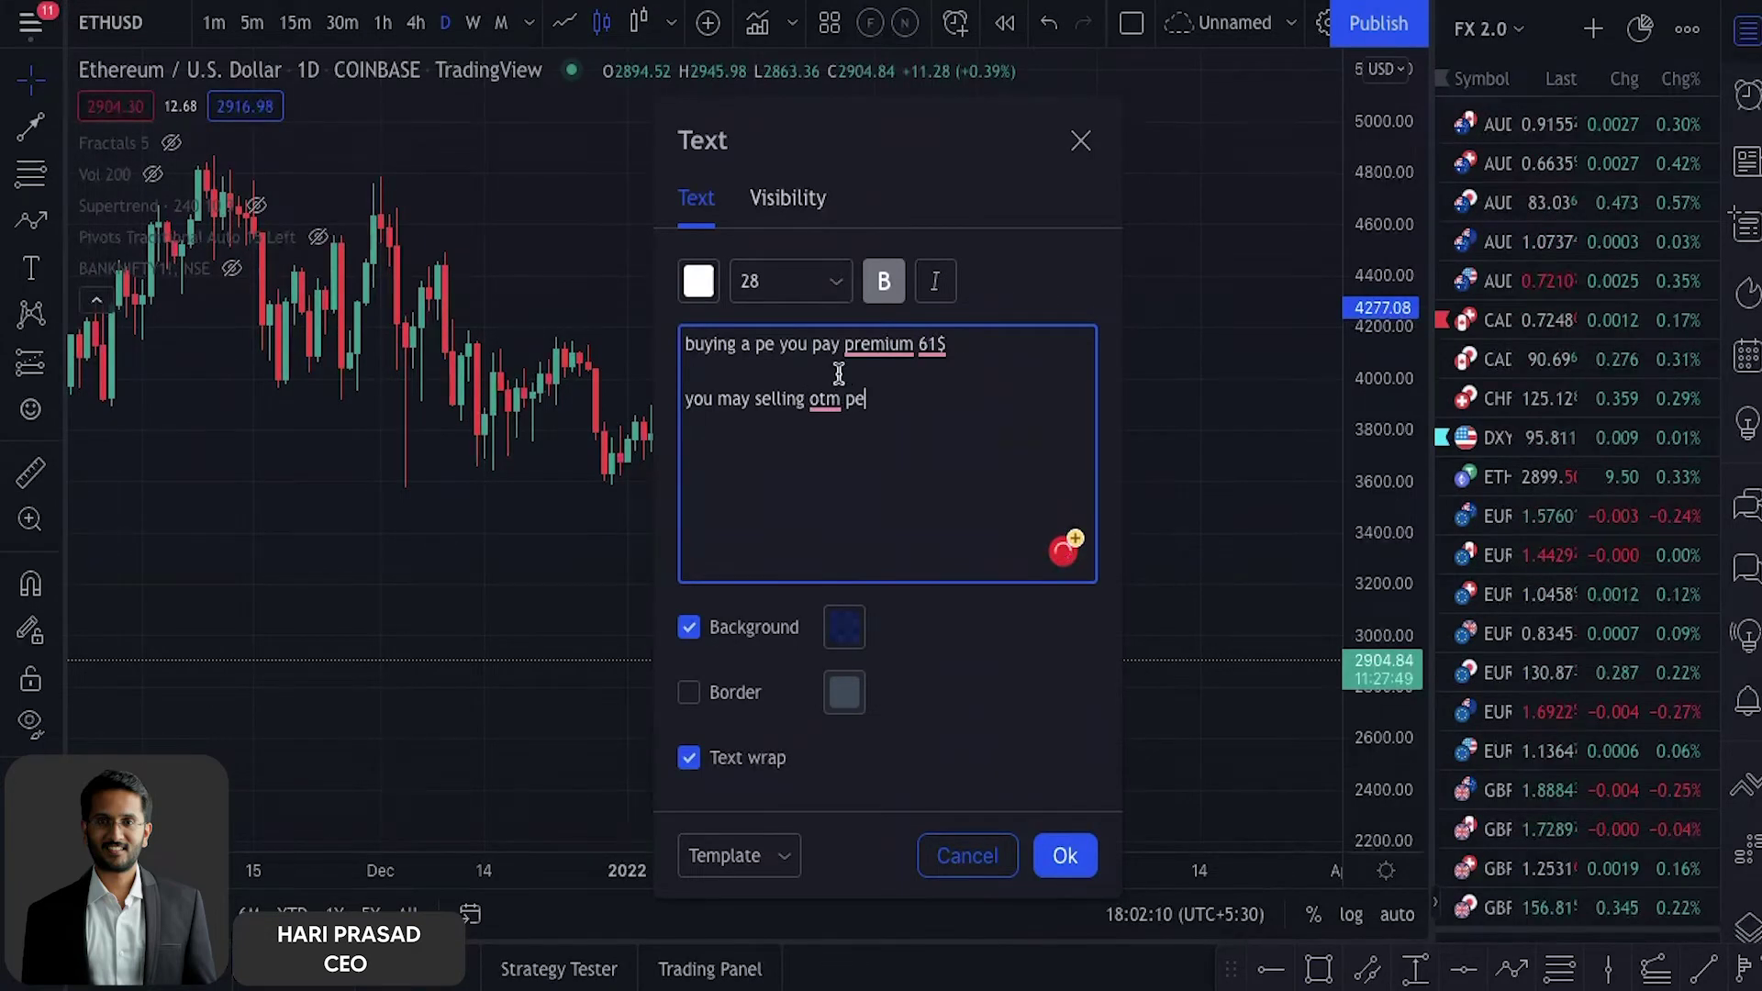
text( 2500 pe)
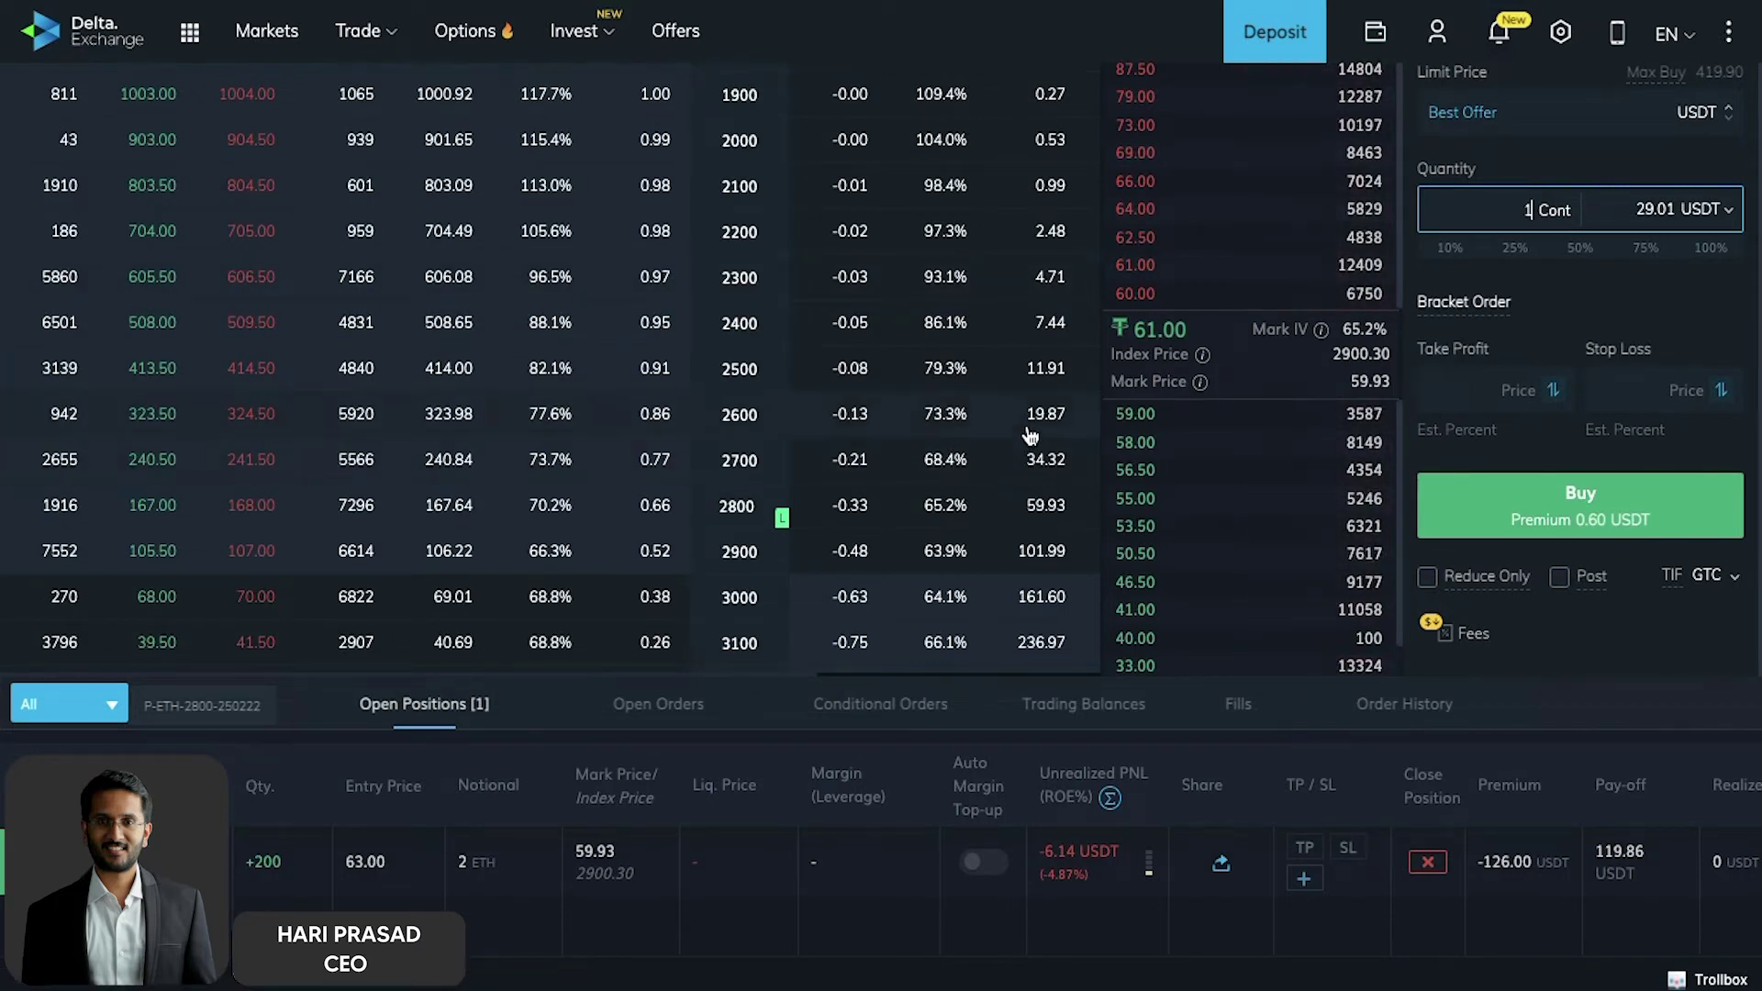
- Scroll the ETH option chain right to reveal the put columns, then select all the note's text in TradingView
scroll(1029, 432, right, 4)
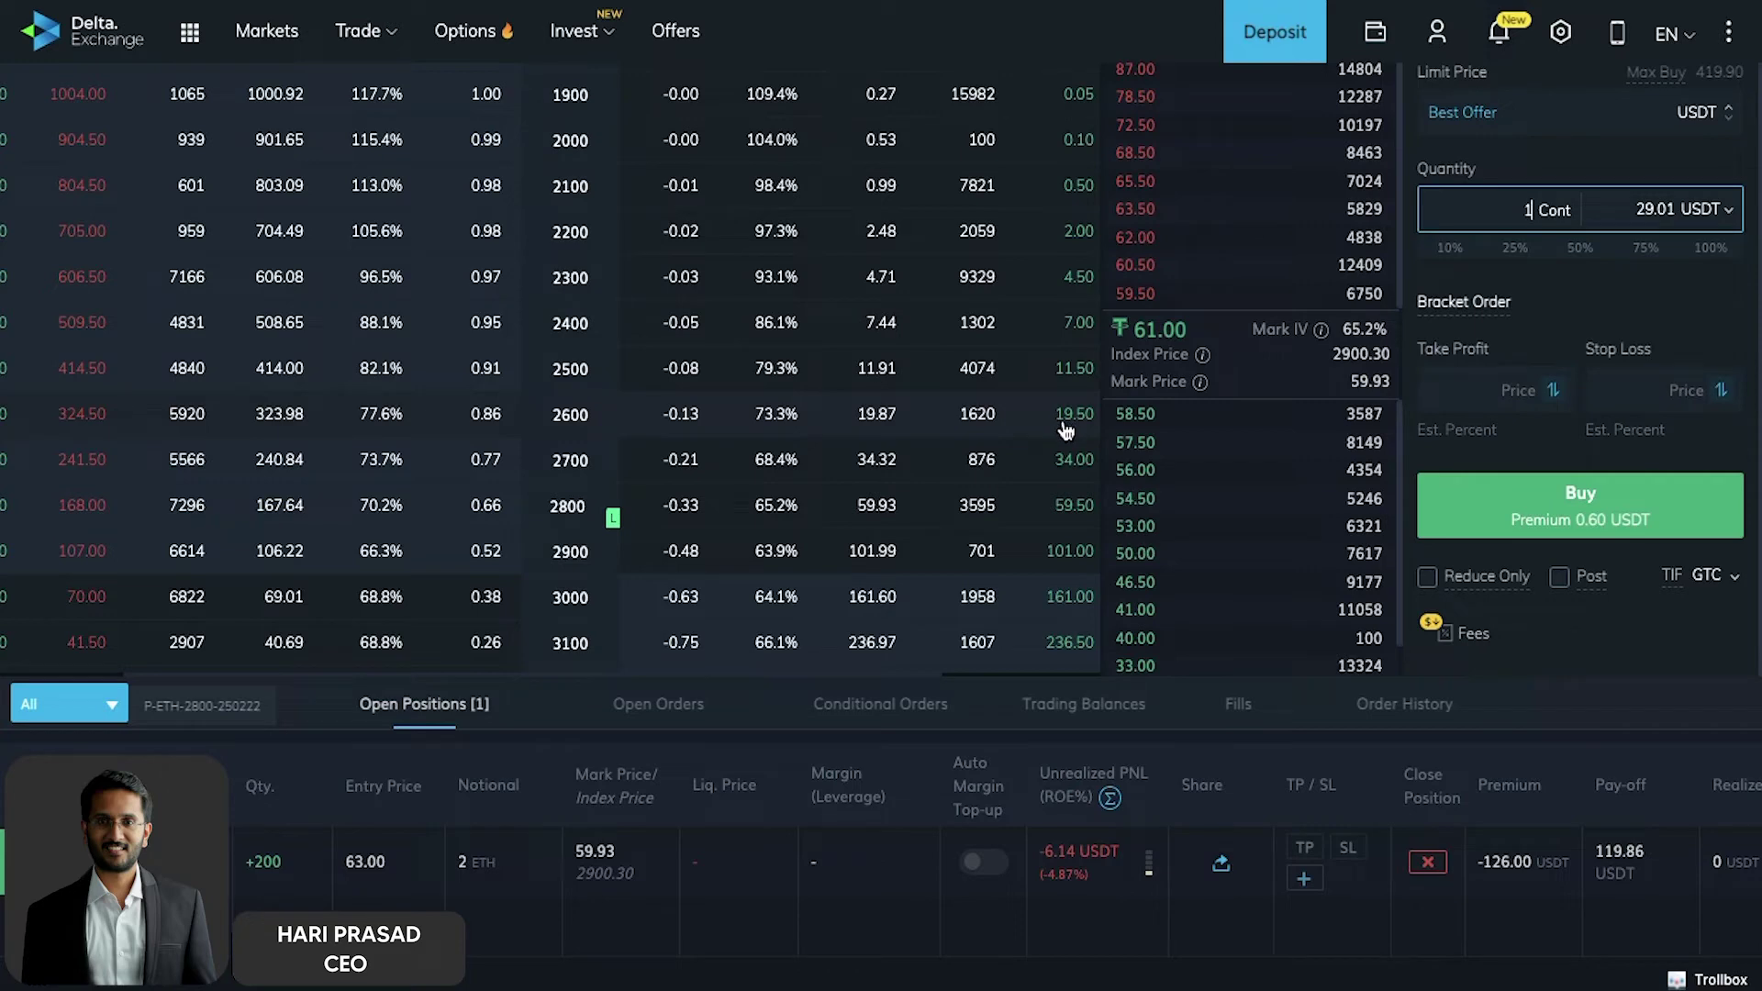
scroll(1064, 426, right, 1)
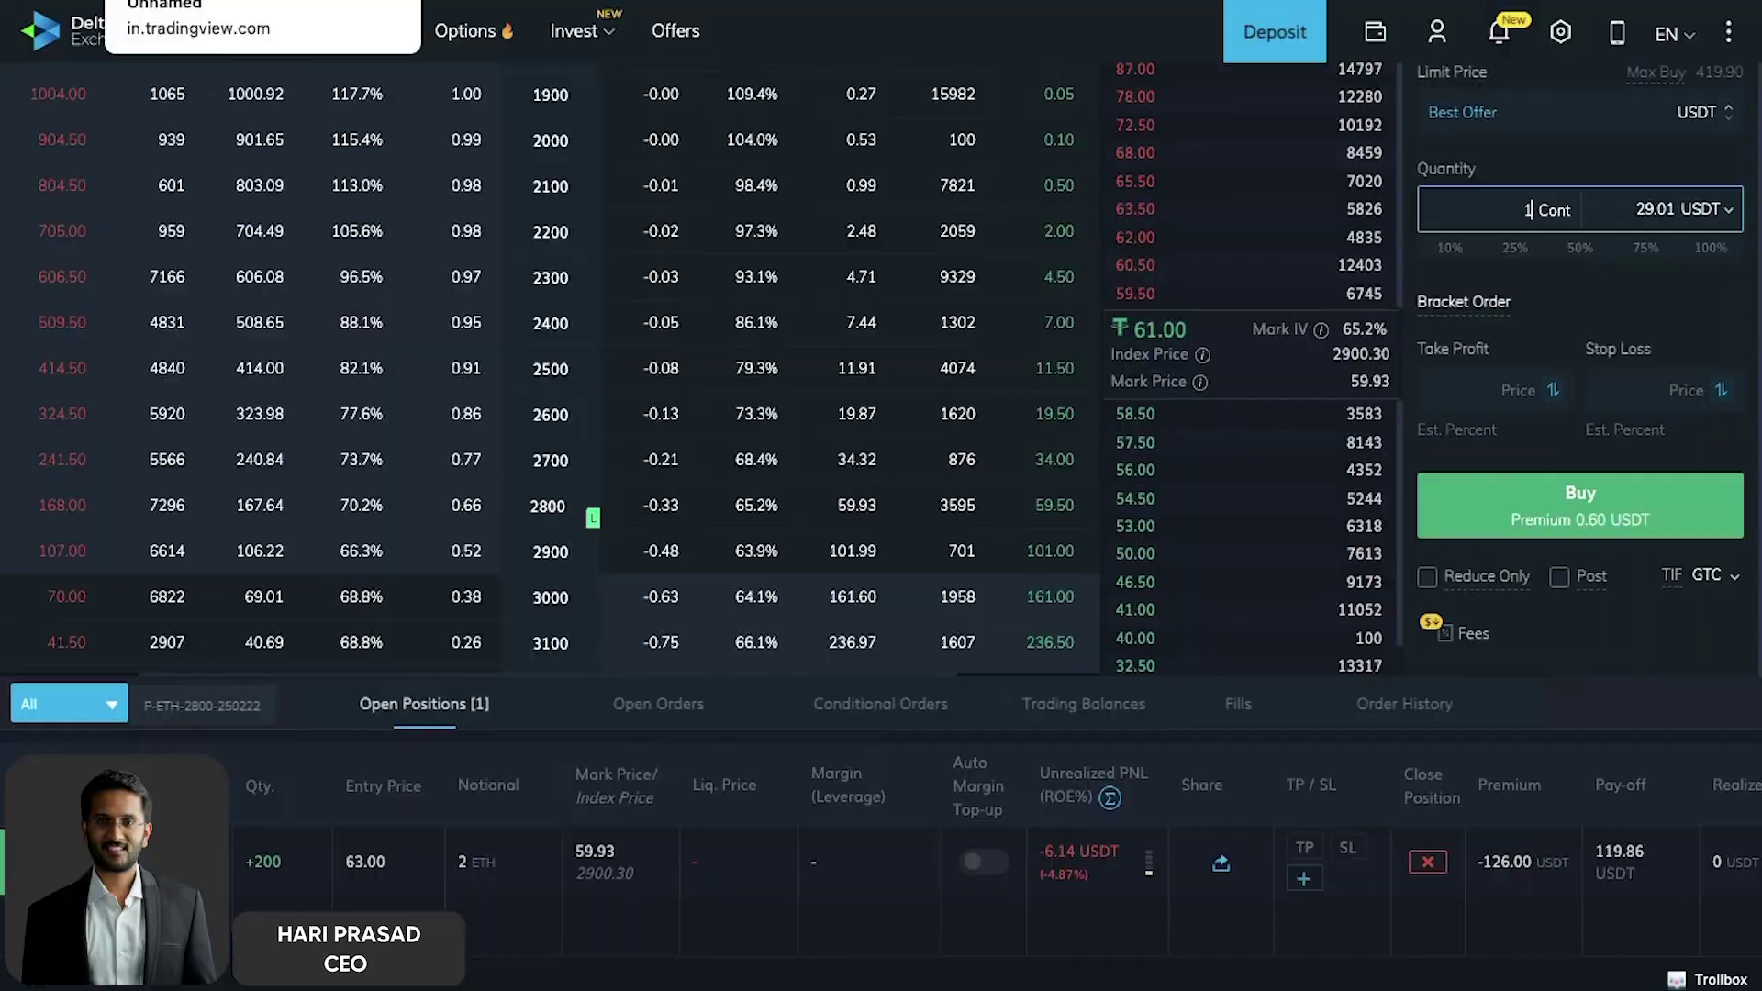
click(184, 2)
key(ctrl+a)
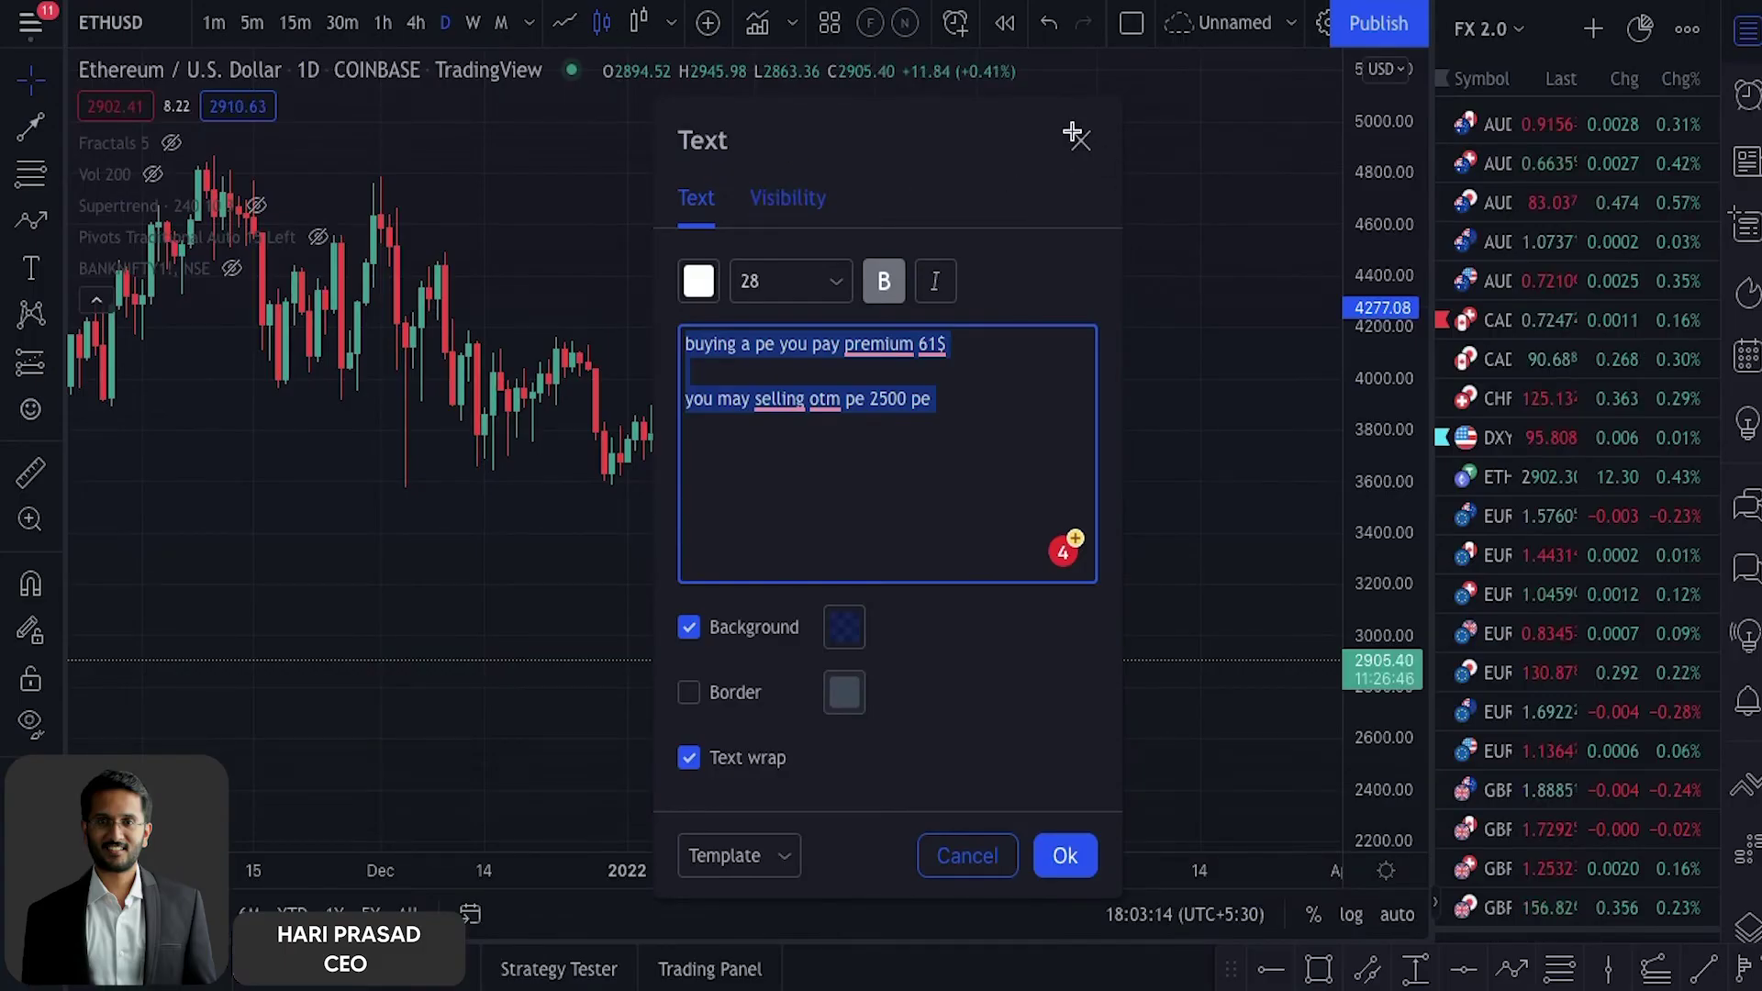
- Place the put-spread note on the chart and drag its box wider so the text wraps less
click(1073, 135)
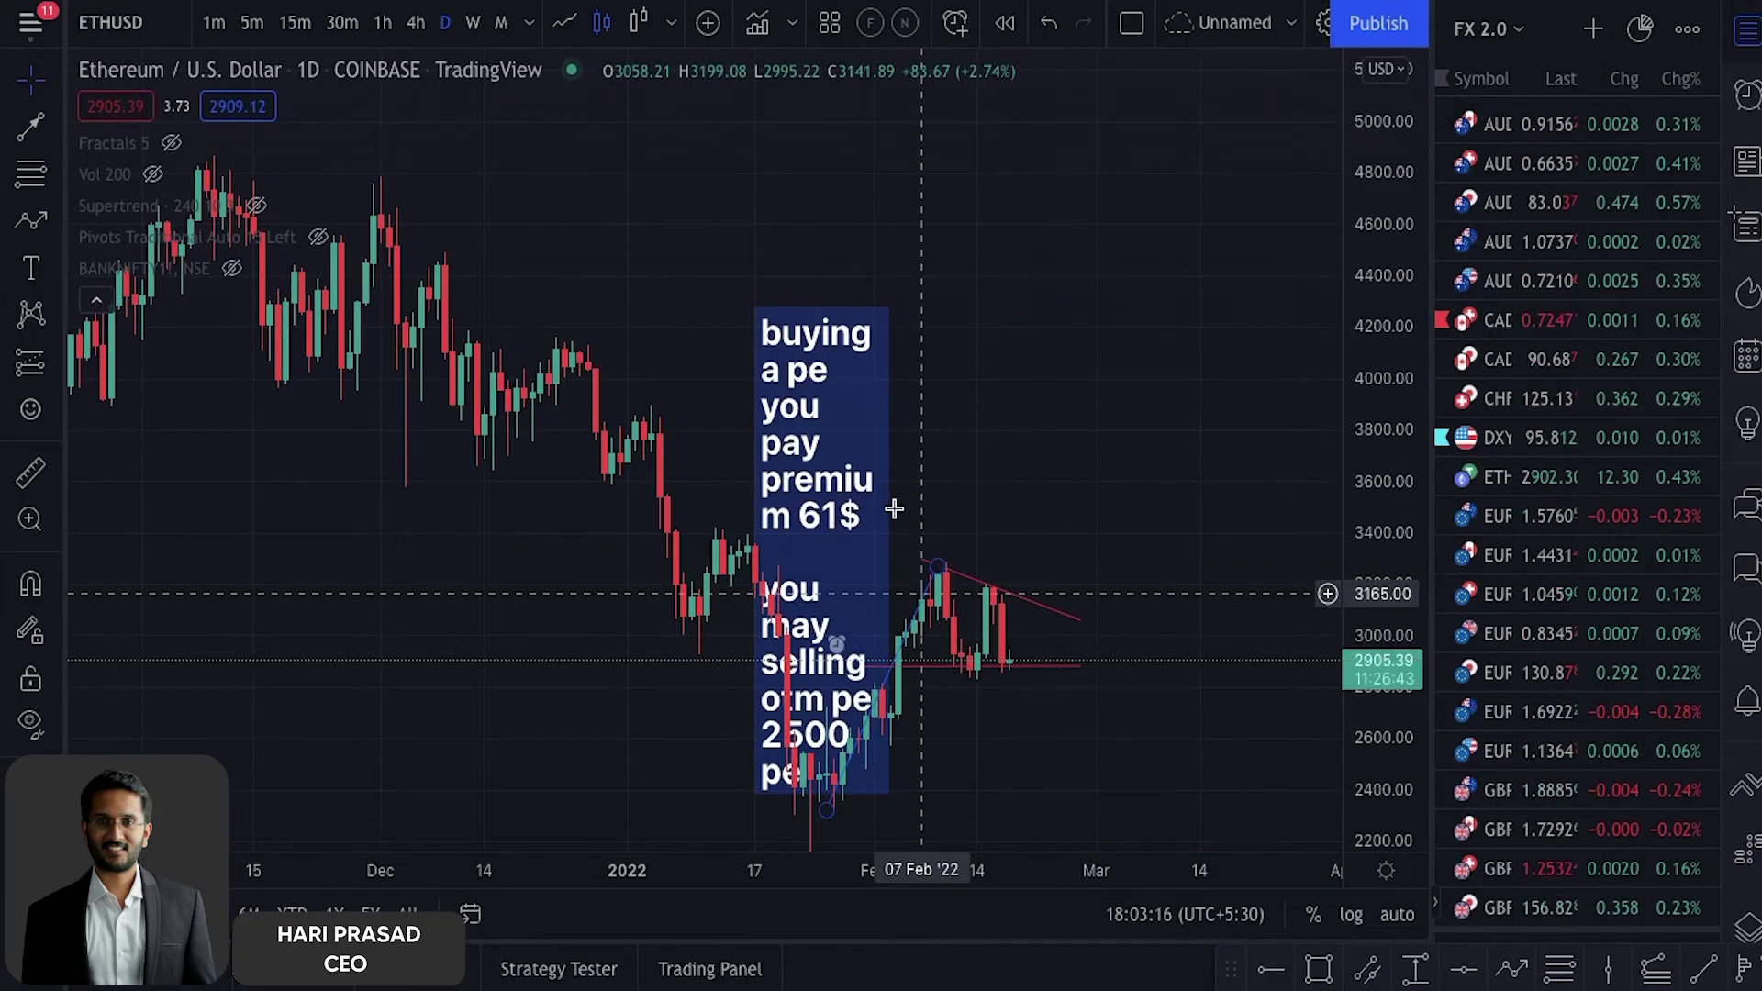
click(883, 549)
drag(1094, 549, 1209, 551)
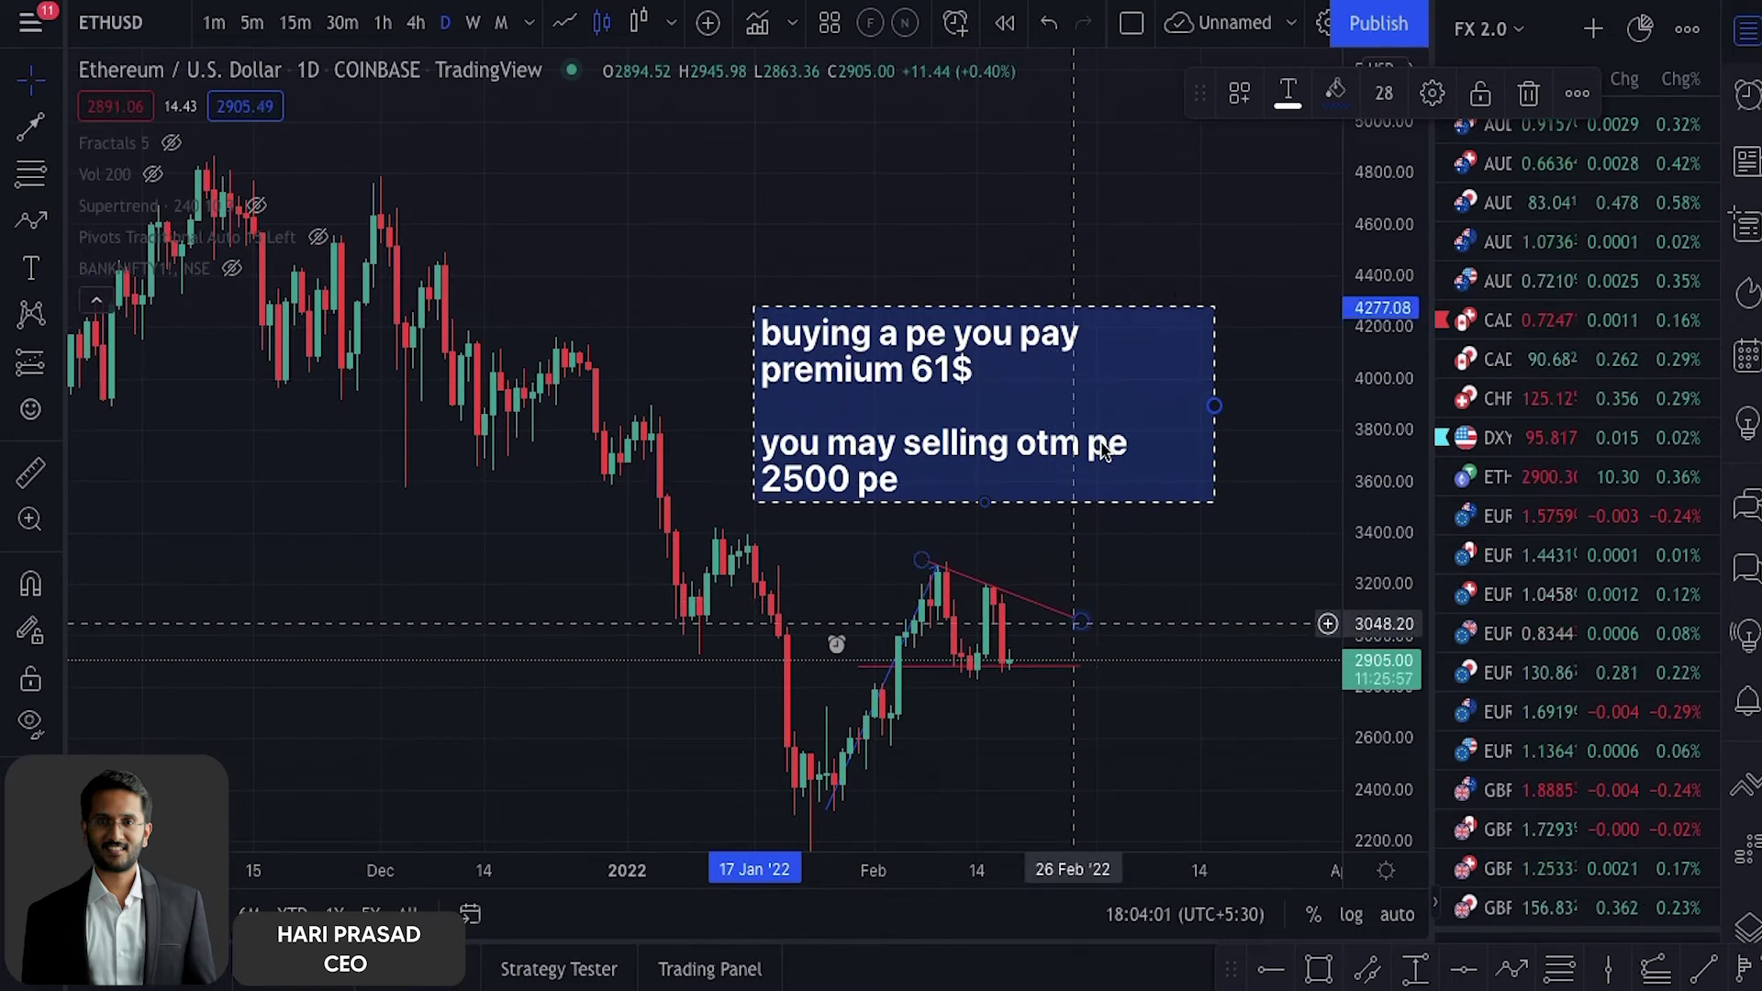
- Draw an arrow from the latest candle near 2906 up through the trendline to about 3393
click(51, 133)
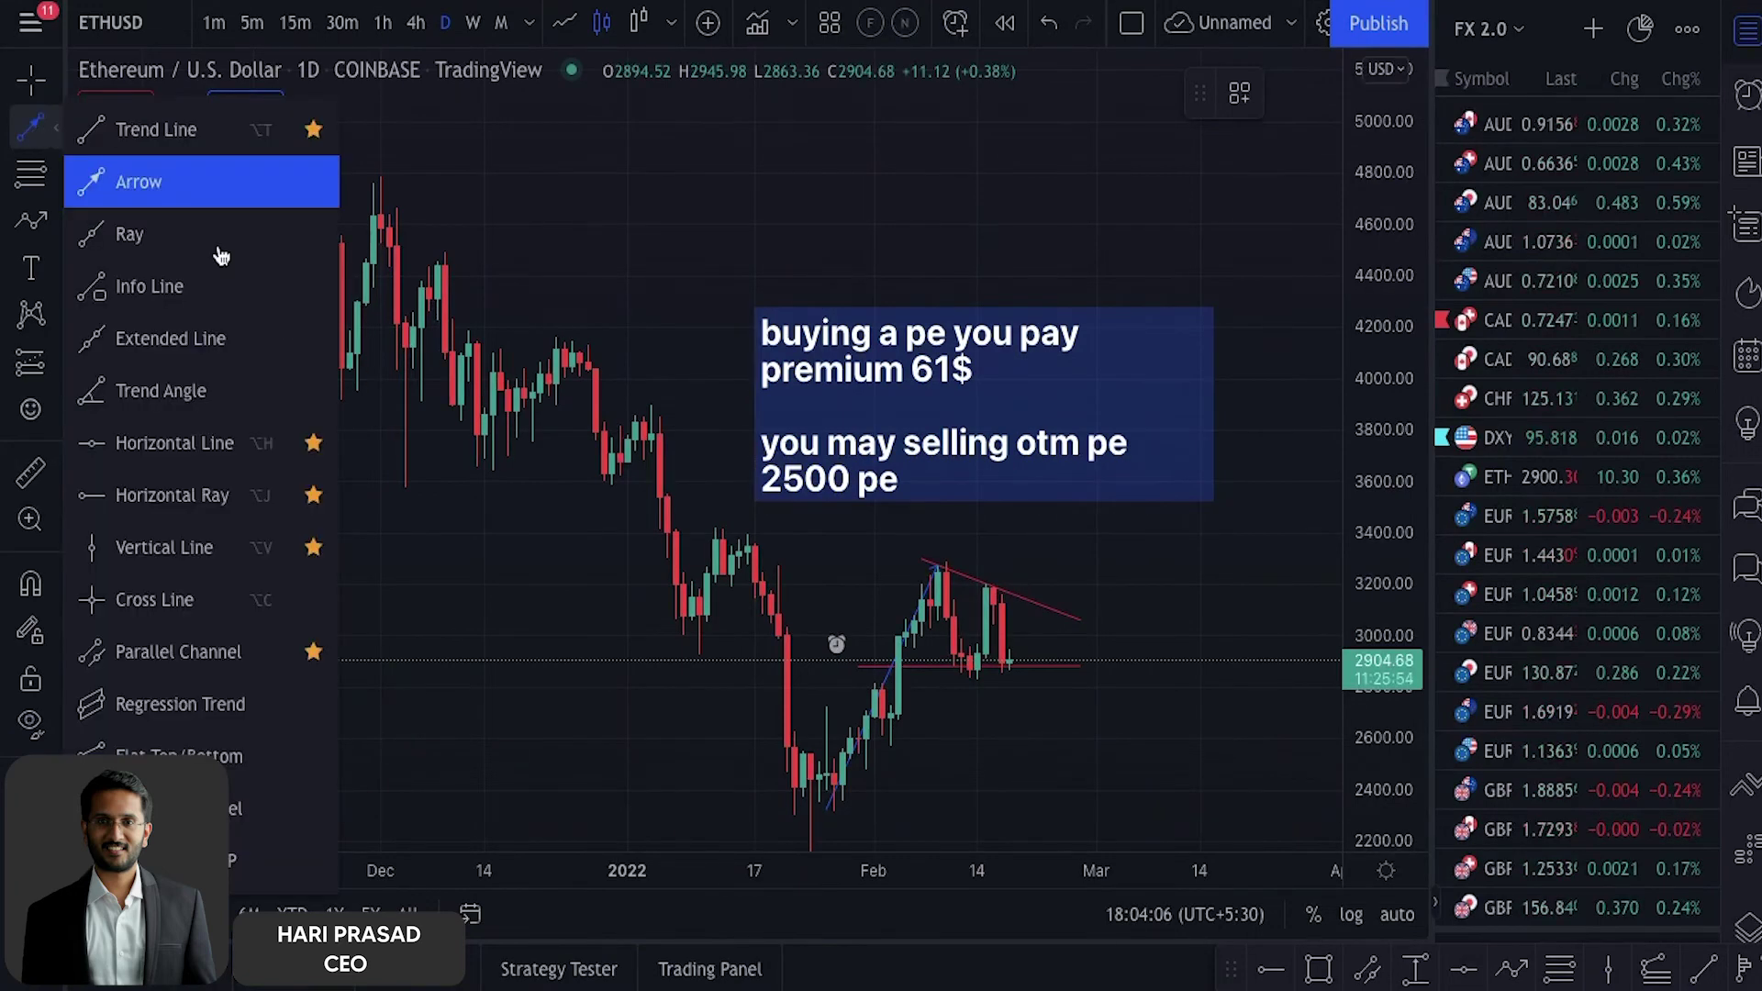
click(185, 189)
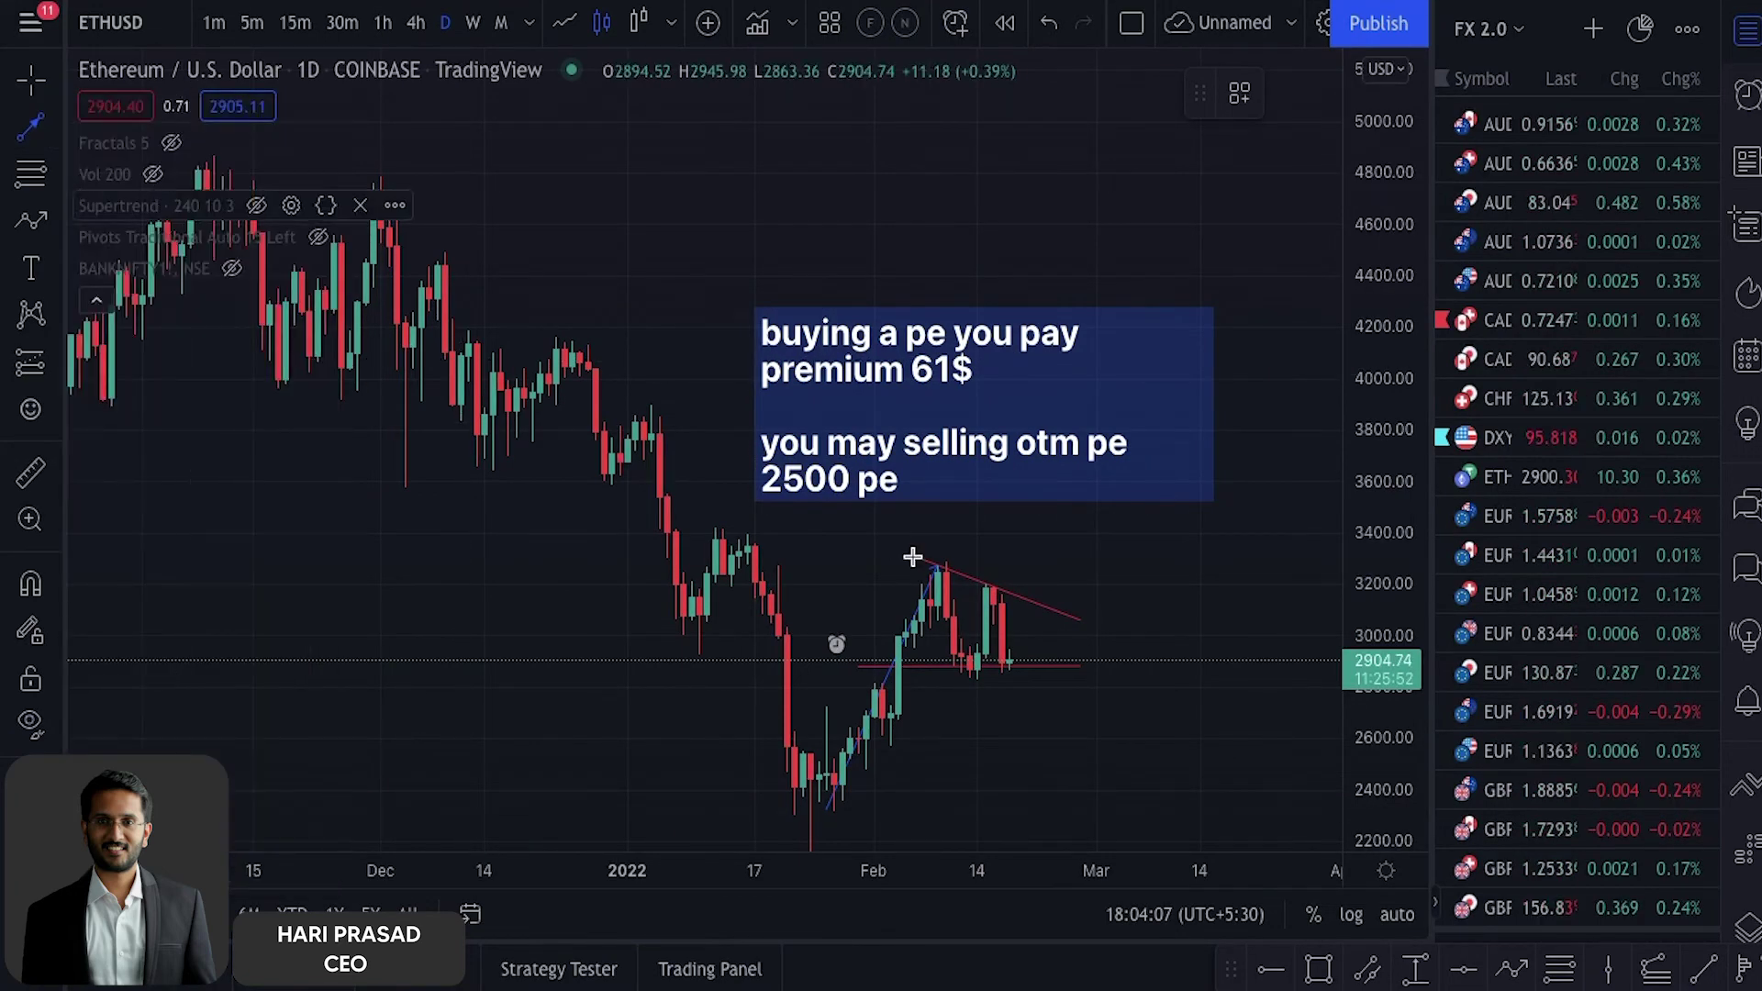
click(1017, 661)
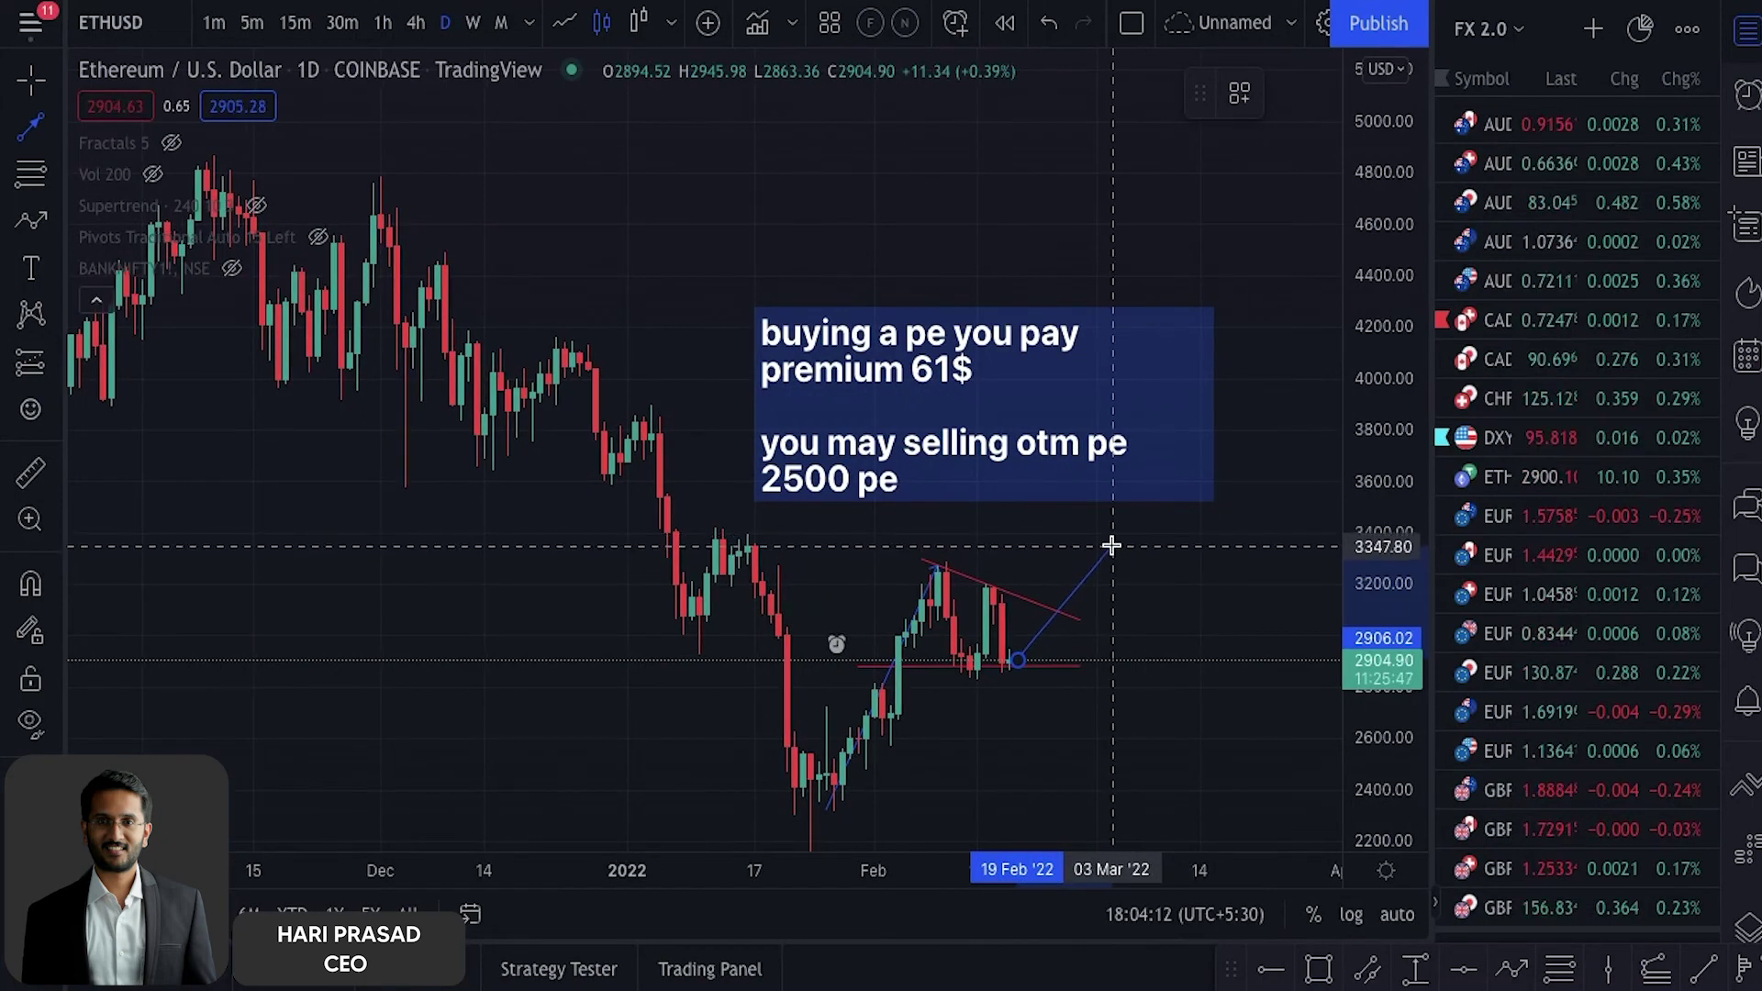
click(1105, 534)
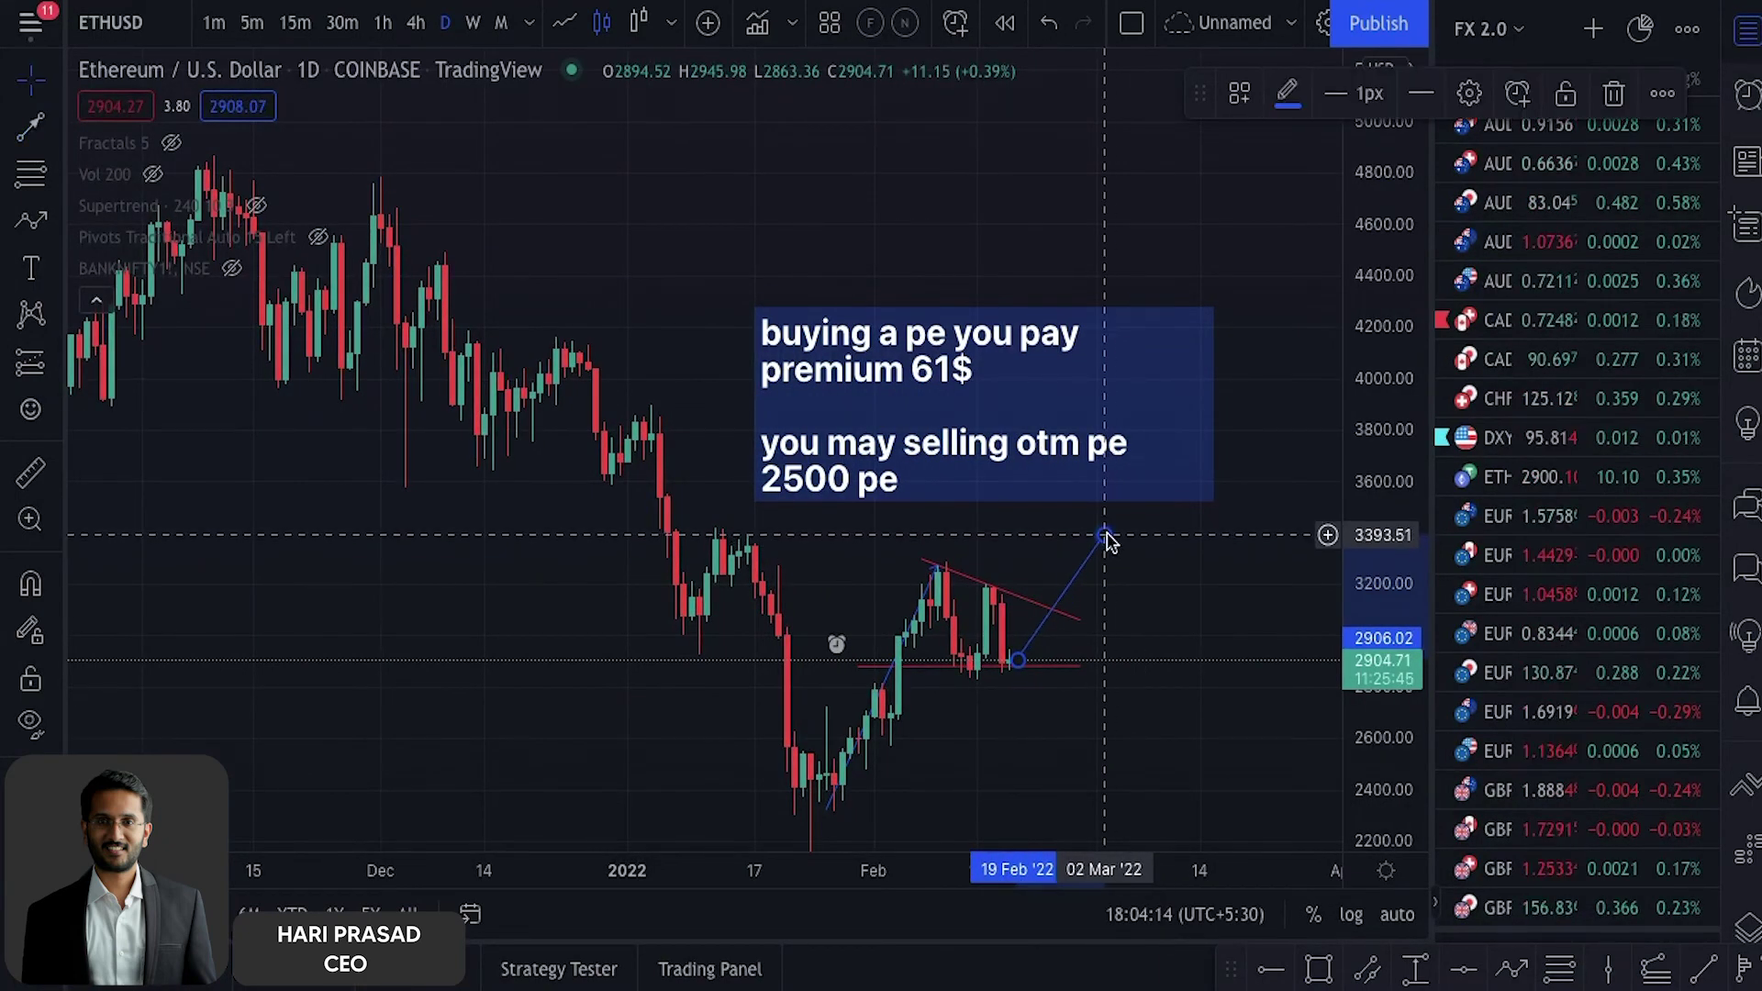